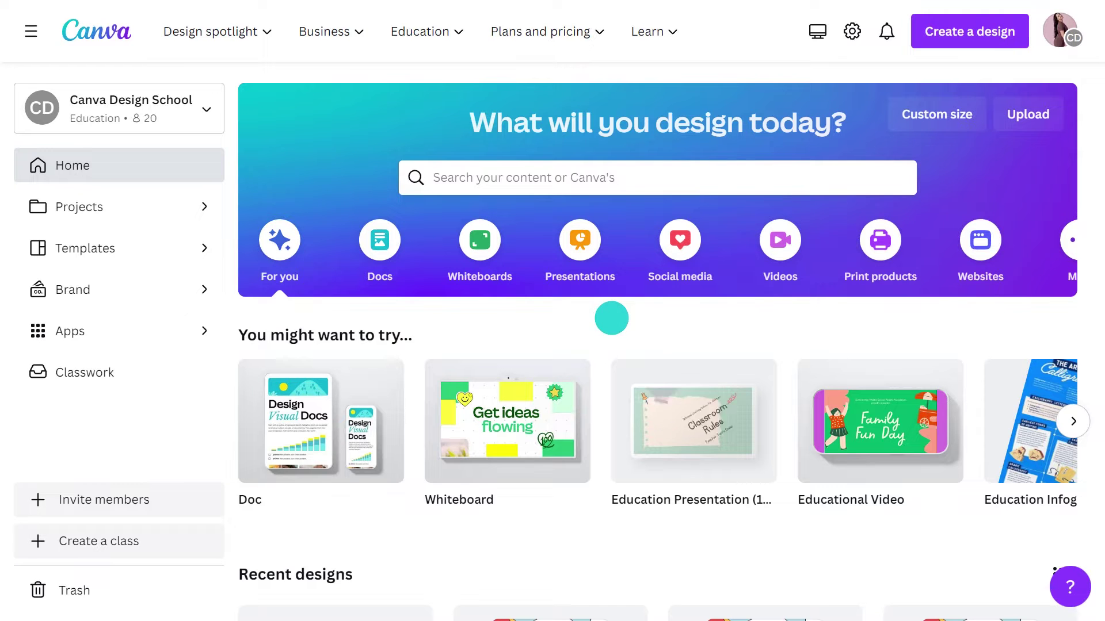
Step: Create a blank Education Presentation (16:9) and search the graphics elements for "flags"
mouse_move(643, 378)
click(667, 422)
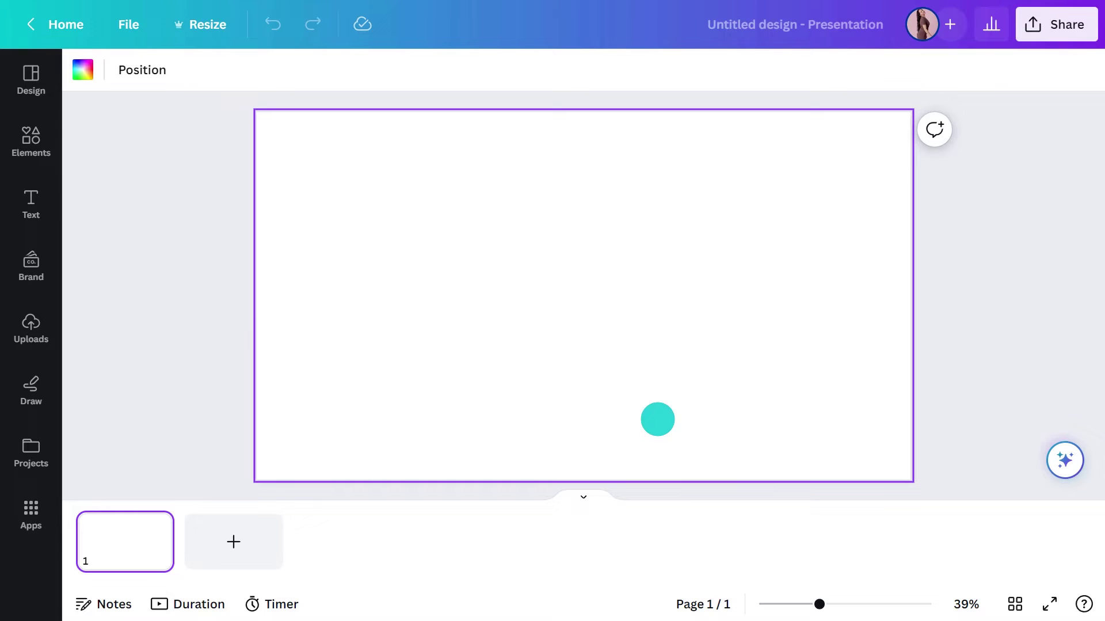
click(31, 141)
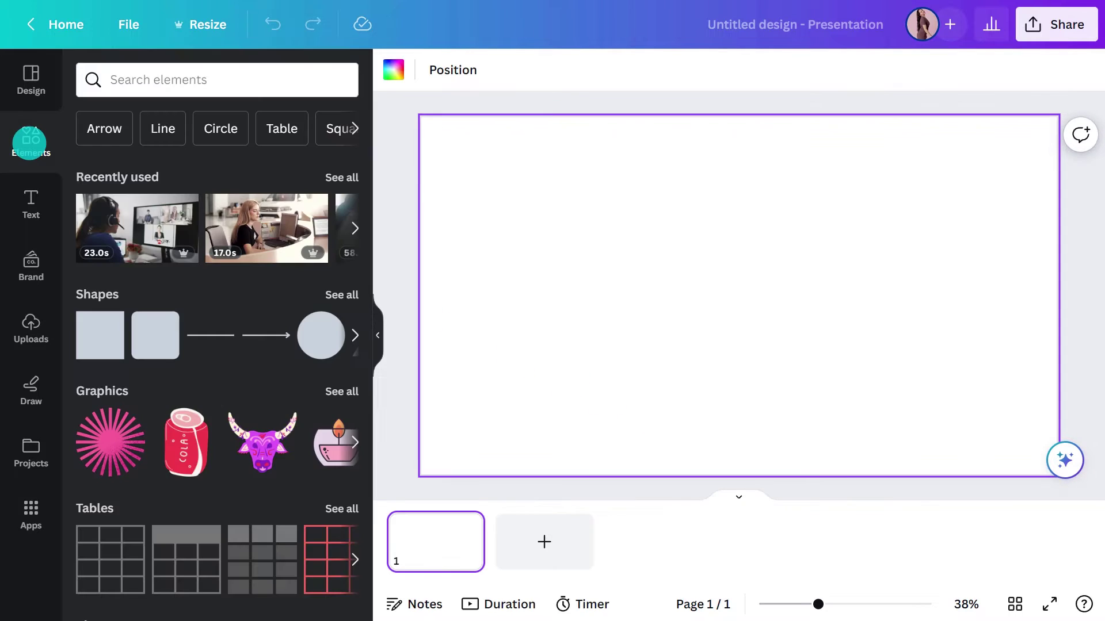
click(173, 81)
text(flags)
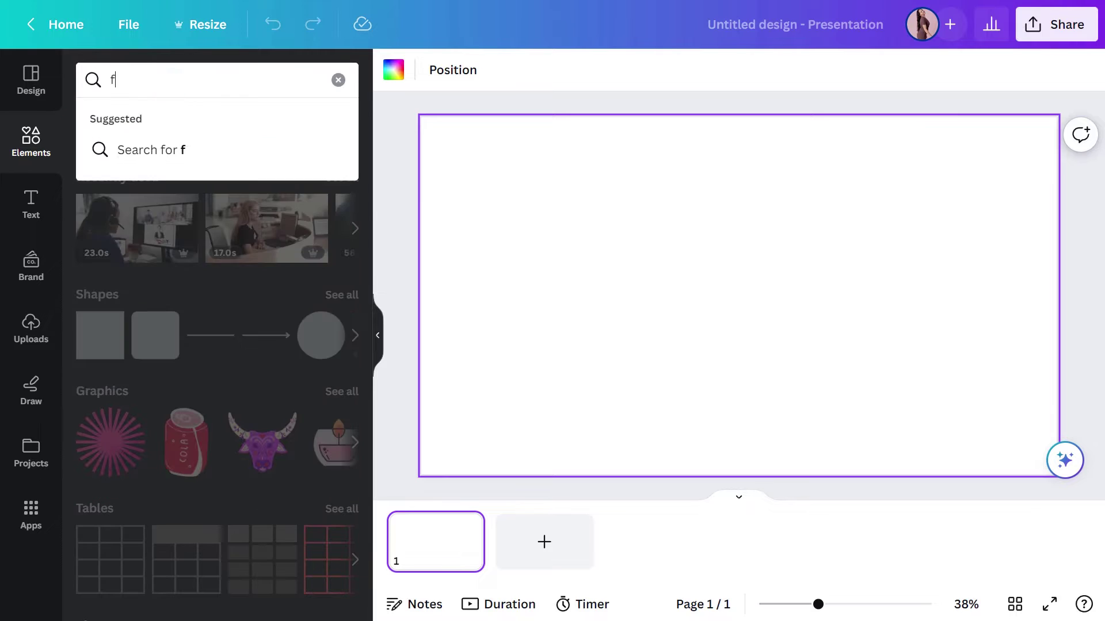
key(Return)
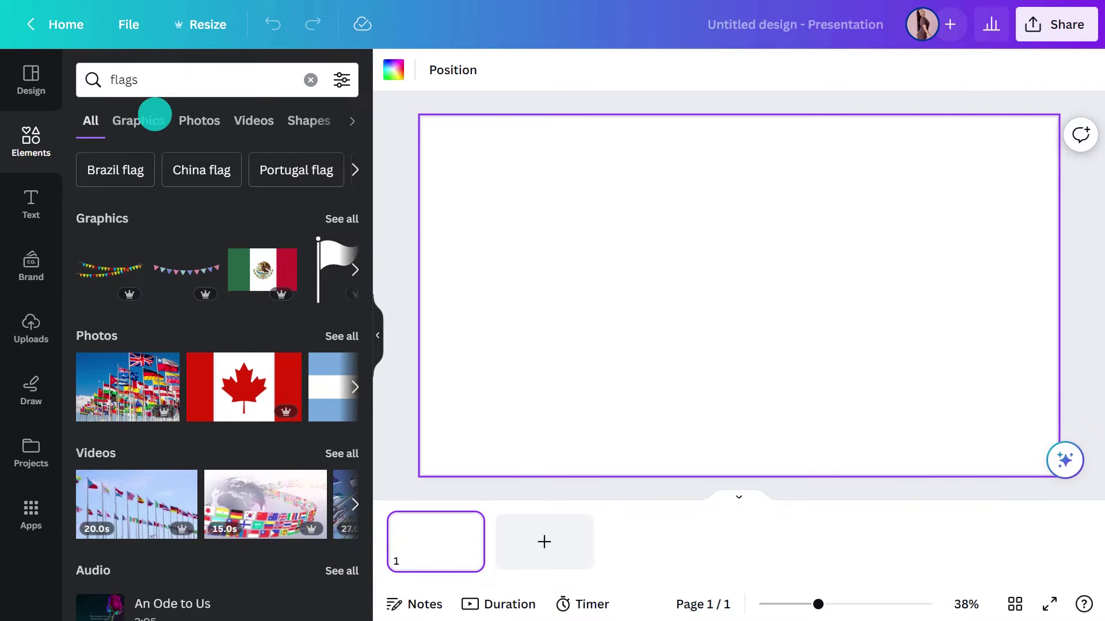
click(147, 127)
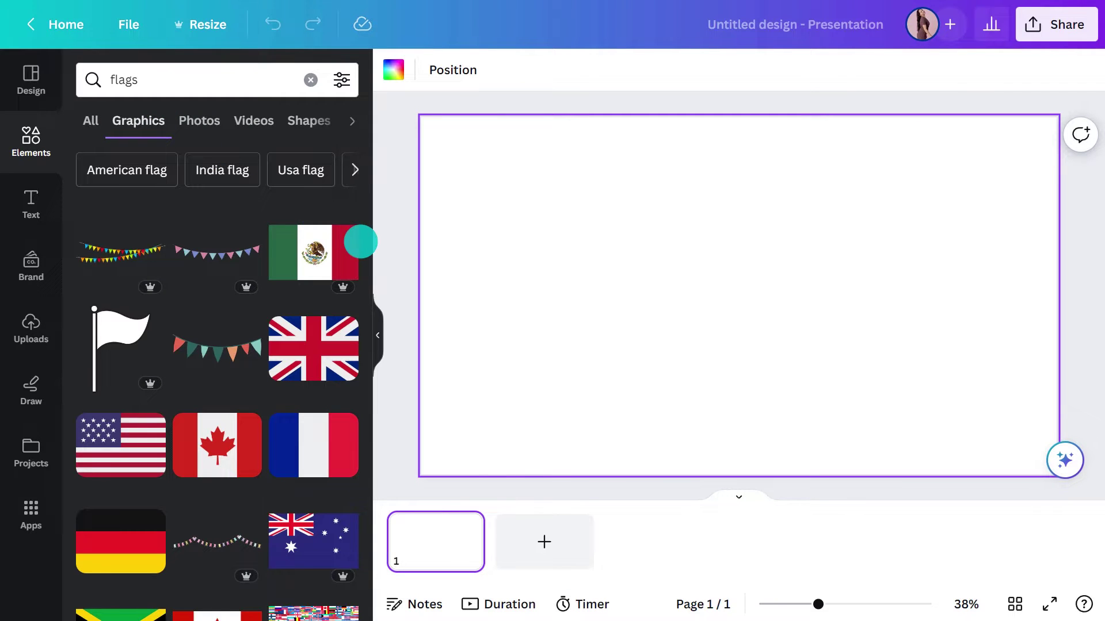
Step: Add the rectangular United States flag graphic, shrink it and place it in the upper-left area of the page
scroll(360, 241, down, 3)
scroll(361, 241, down, 3)
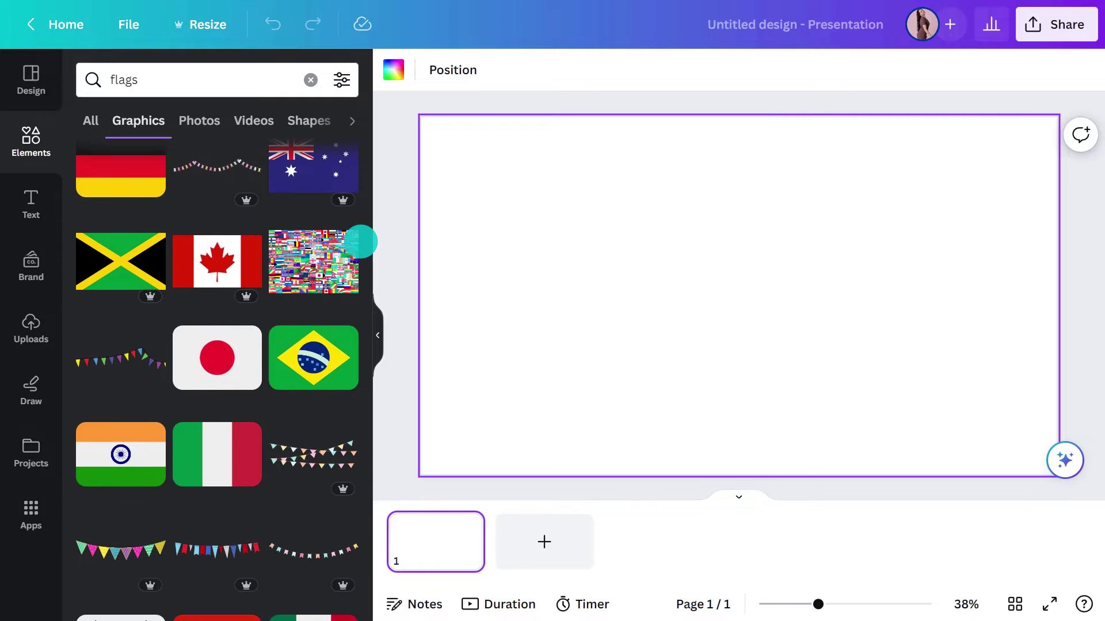
scroll(361, 242, down, 7)
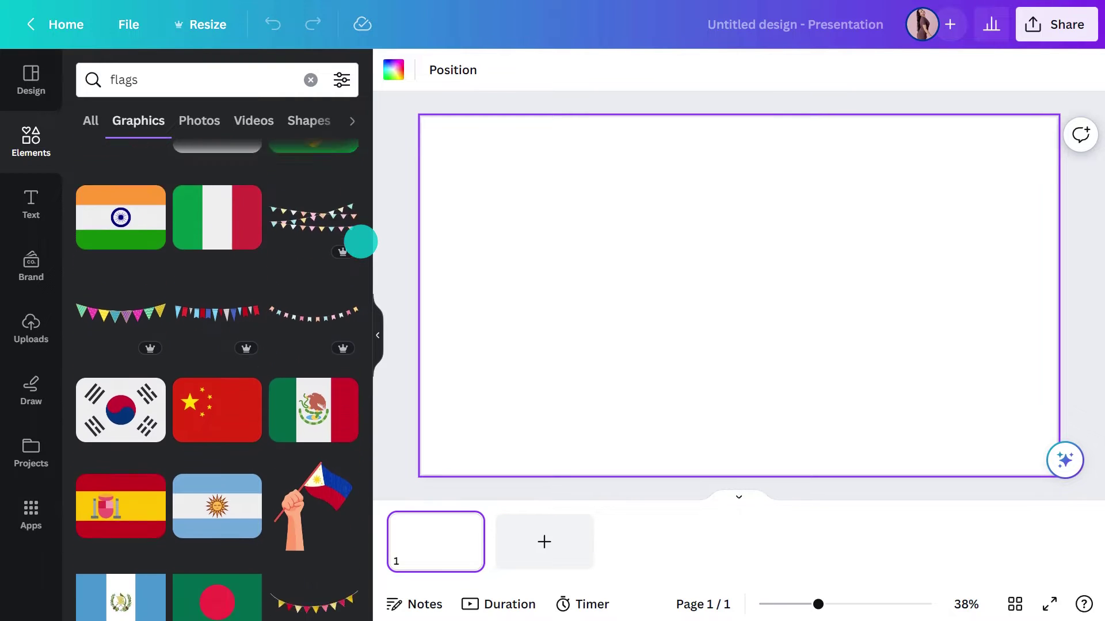
scroll(361, 242, down, 10)
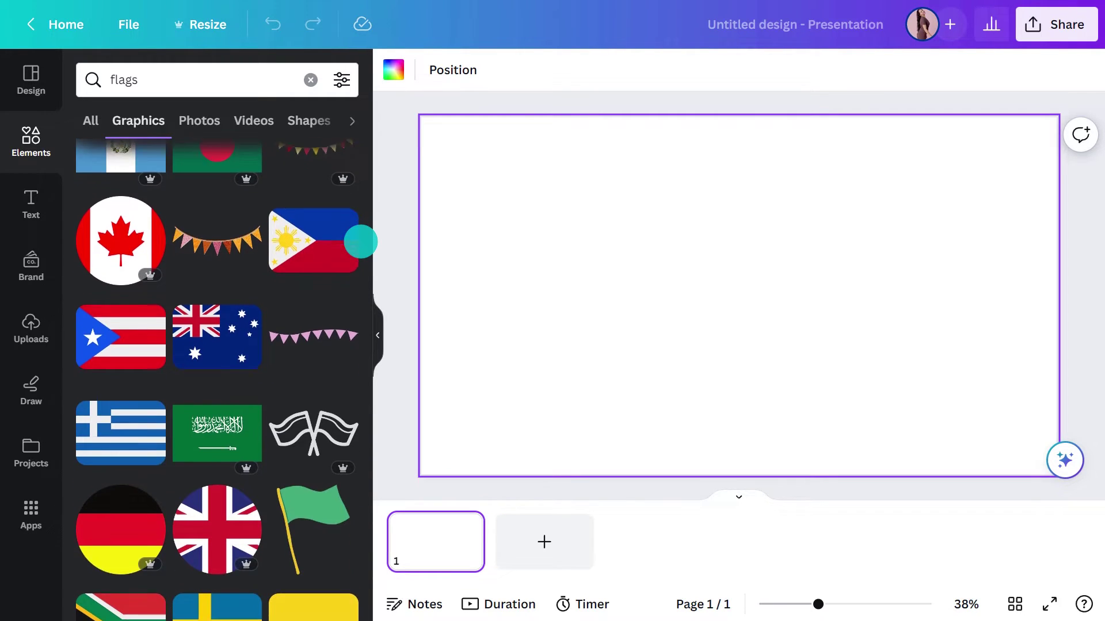
click(314, 399)
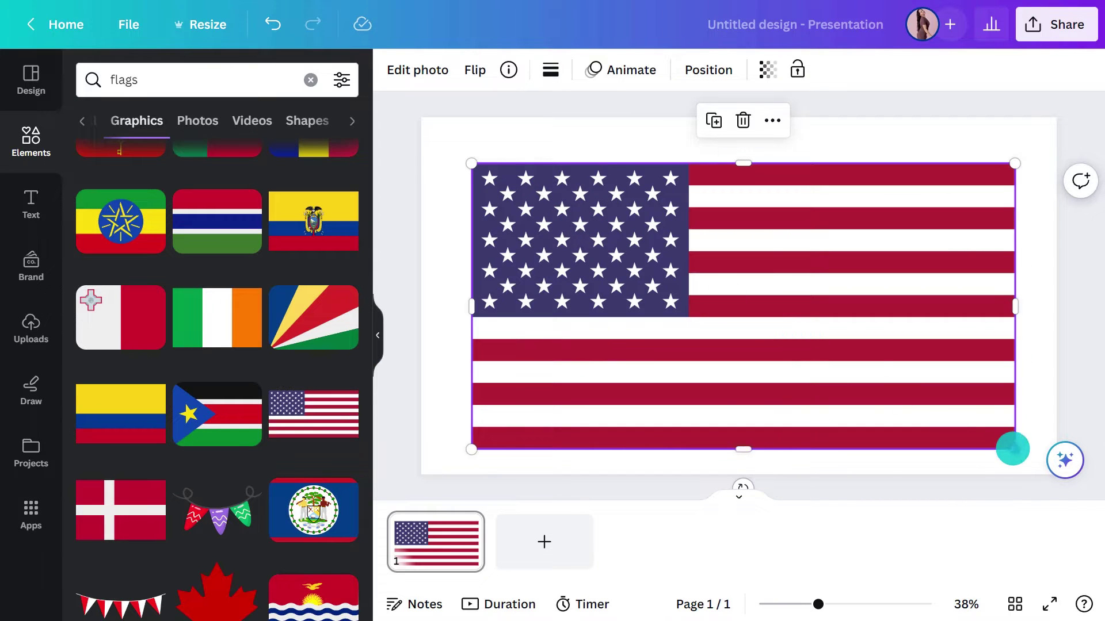
drag(1013, 449, 625, 244)
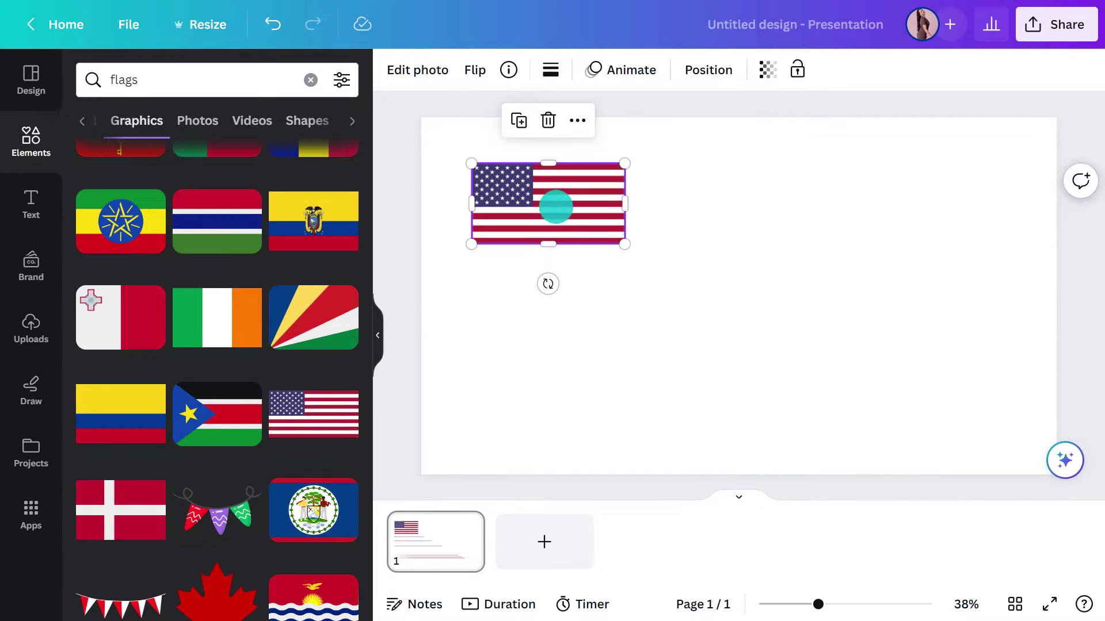
drag(556, 206, 572, 246)
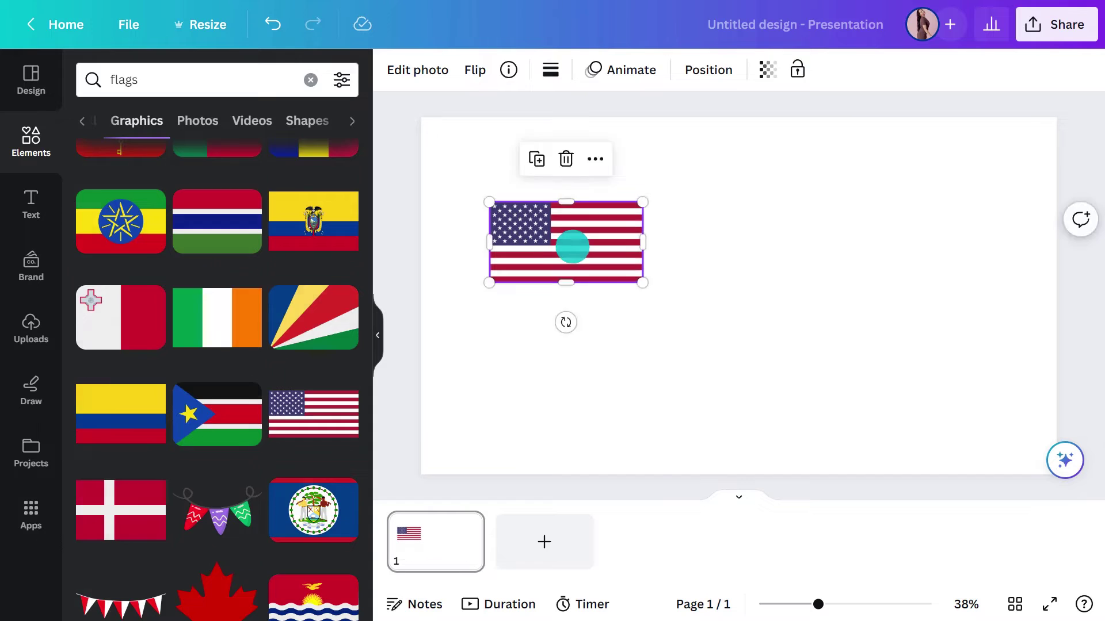
click(454, 233)
Step: Add the Japanese and South African flags, scale them to the United States flag's height and line them up beside it
click(124, 196)
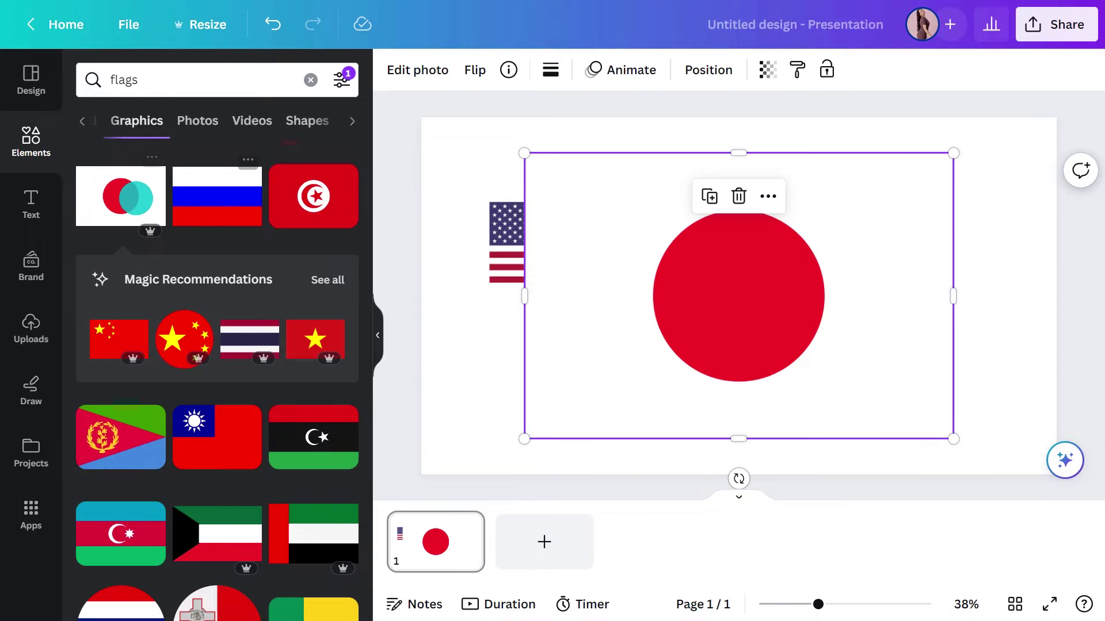
drag(521, 153, 714, 230)
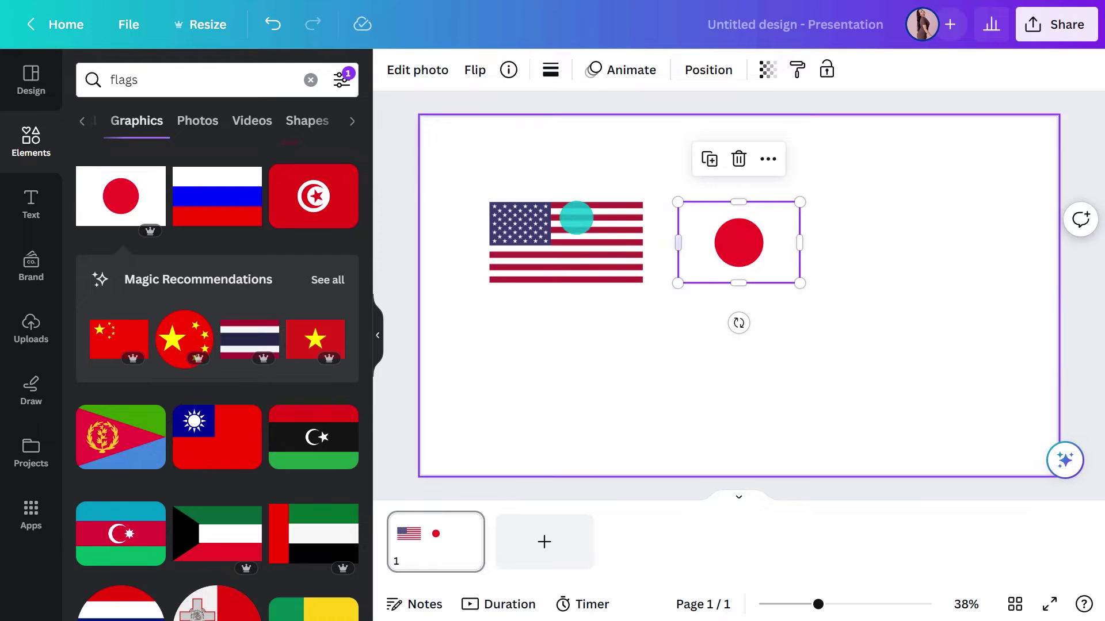
scroll(368, 230, down, 5)
drag(238, 239, 877, 238)
drag(1050, 345, 954, 263)
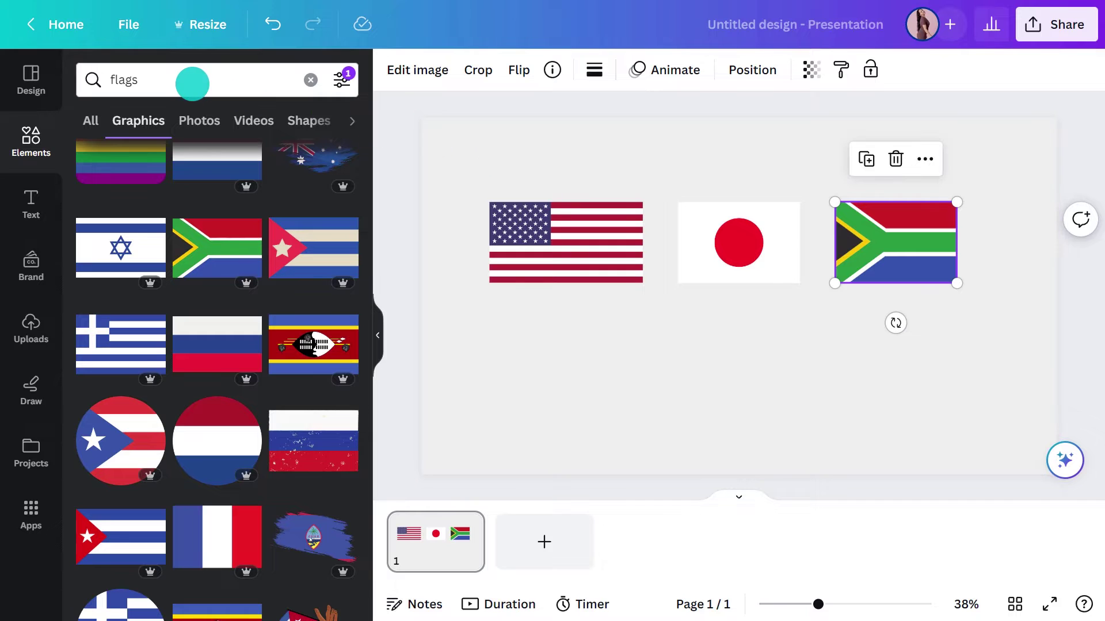
Step: Search the graphics for "olympic rings", add the interlocking five-ring graphic and shrink it to fit below the United States flag
click(192, 83)
key(ctrl+a)
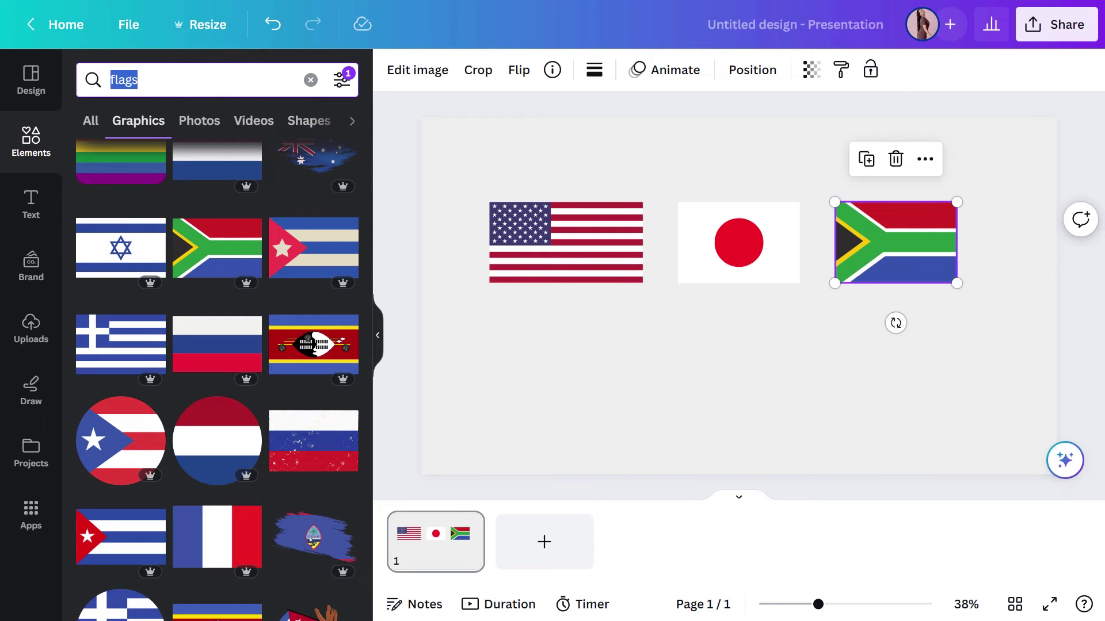
text(olympic rings)
key(Return)
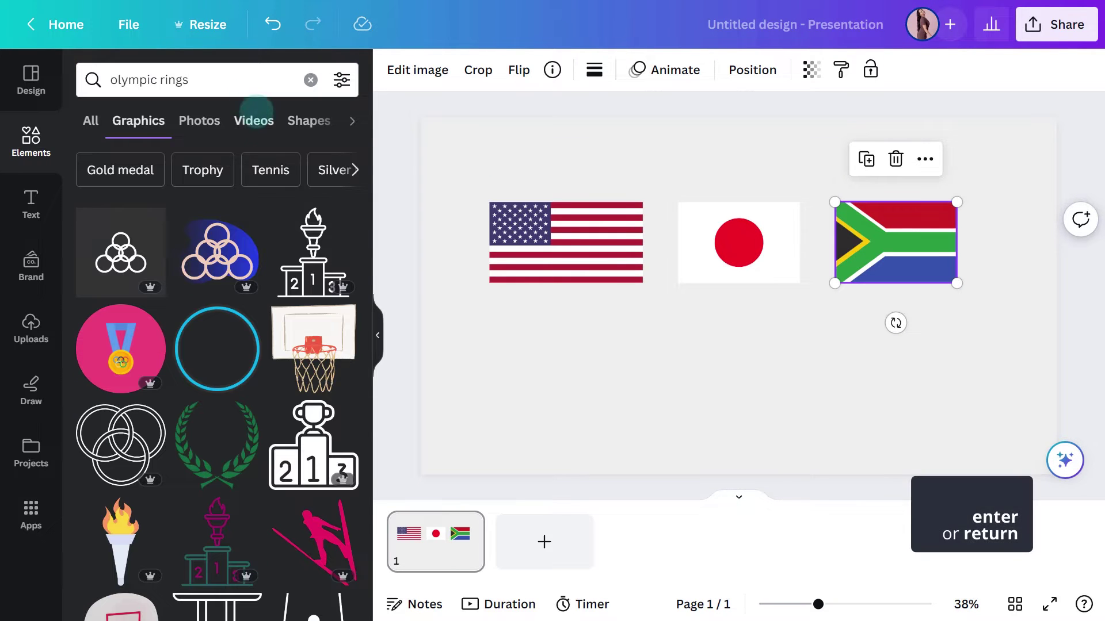
scroll(365, 219, down, 10)
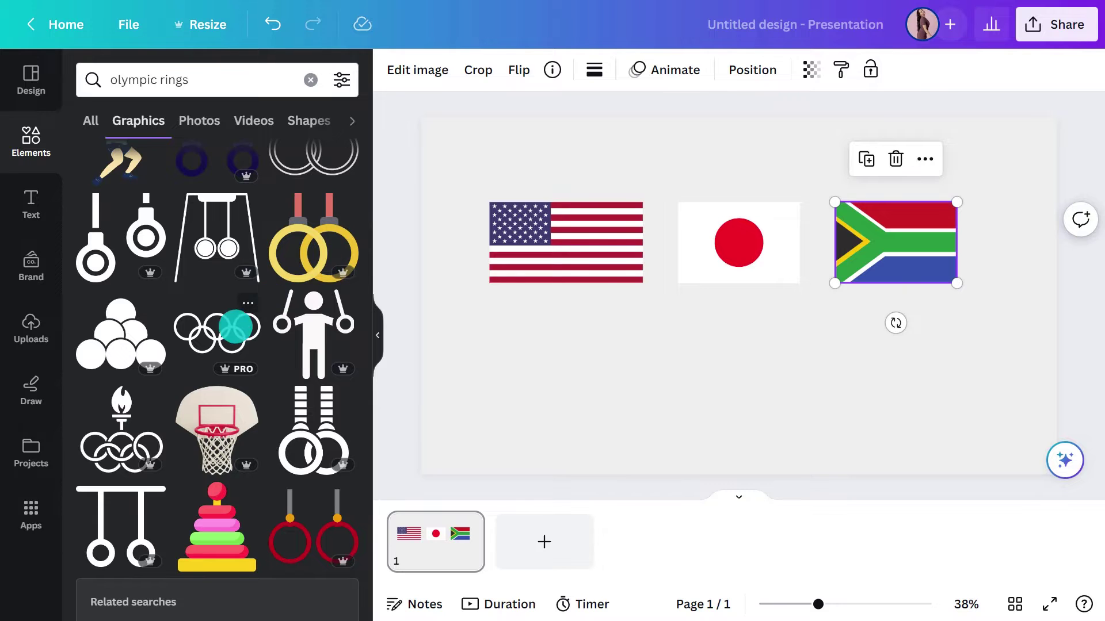
click(236, 326)
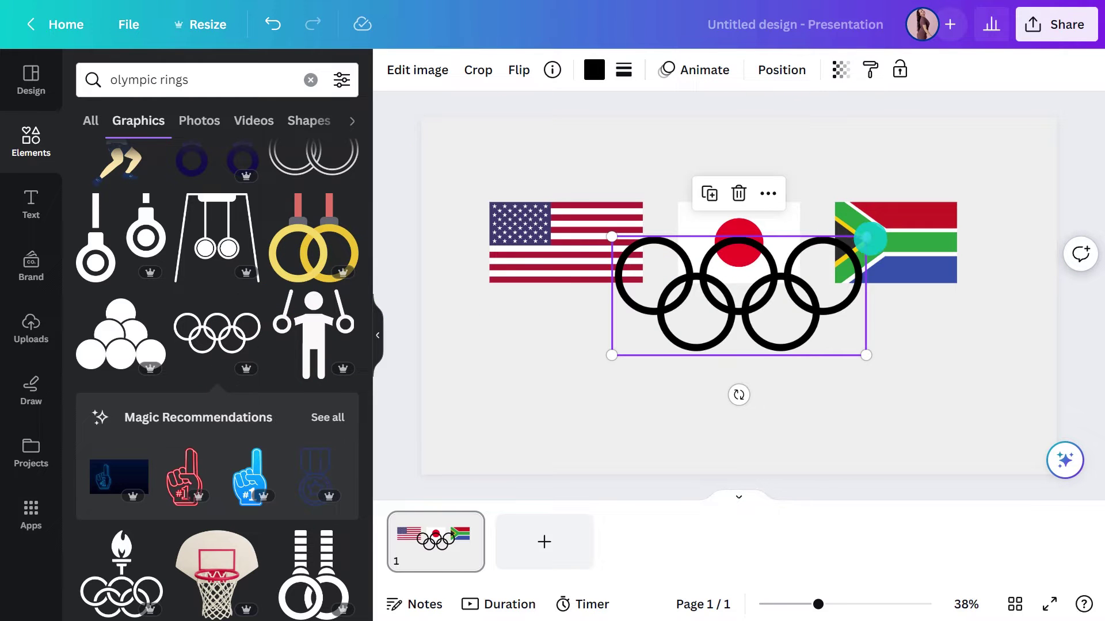
drag(863, 237, 804, 267)
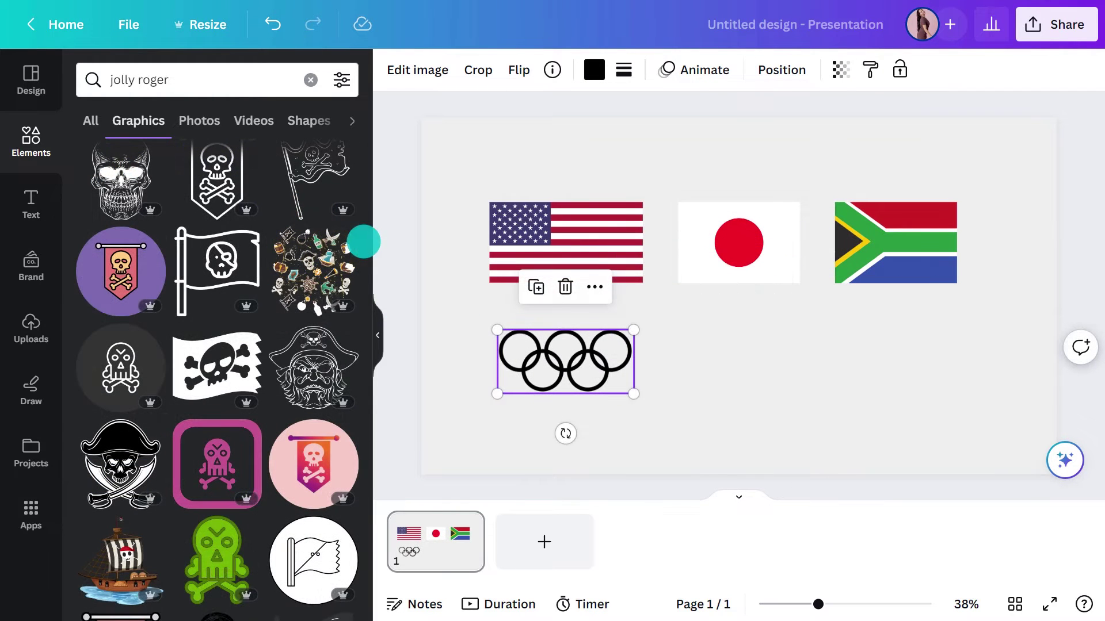
Step: Add the waving skull-and-crossbones flag from the "jolly roger" results and shrink it to fit below the Japanese flag
drag(331, 364, 710, 330)
drag(818, 300, 787, 324)
drag(747, 357, 746, 345)
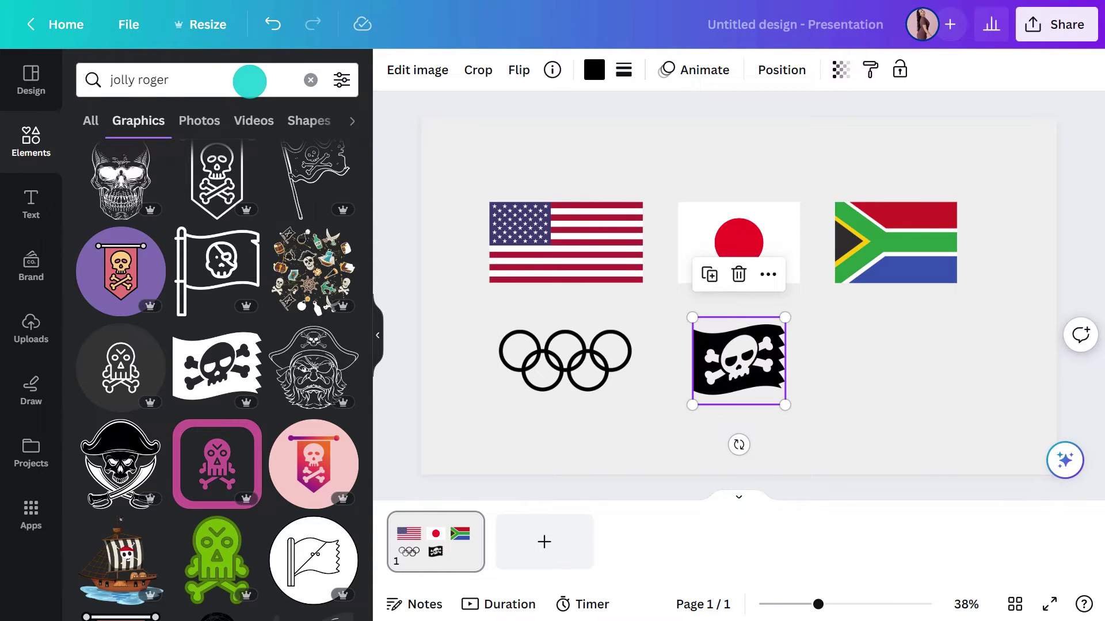
Step: Search for "scuba diver down flag", add the red flag with the white diagonal and shrink it to fit below the South African flag
click(249, 81)
key(ctrl+a)
text(scuba diver down )
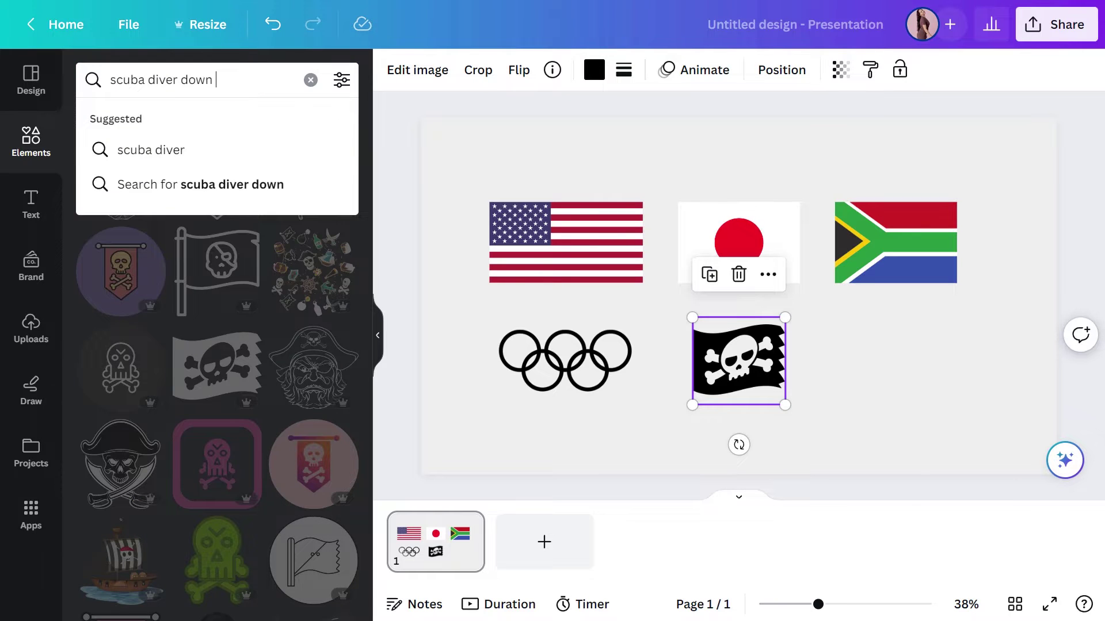
text(flag)
key(Return)
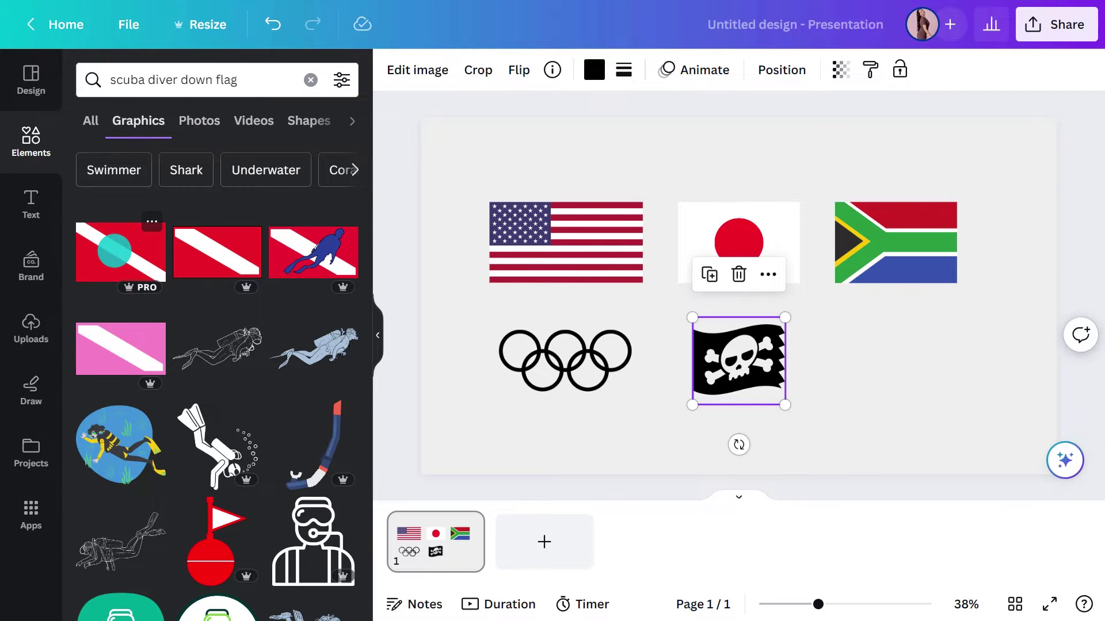
drag(115, 250, 847, 336)
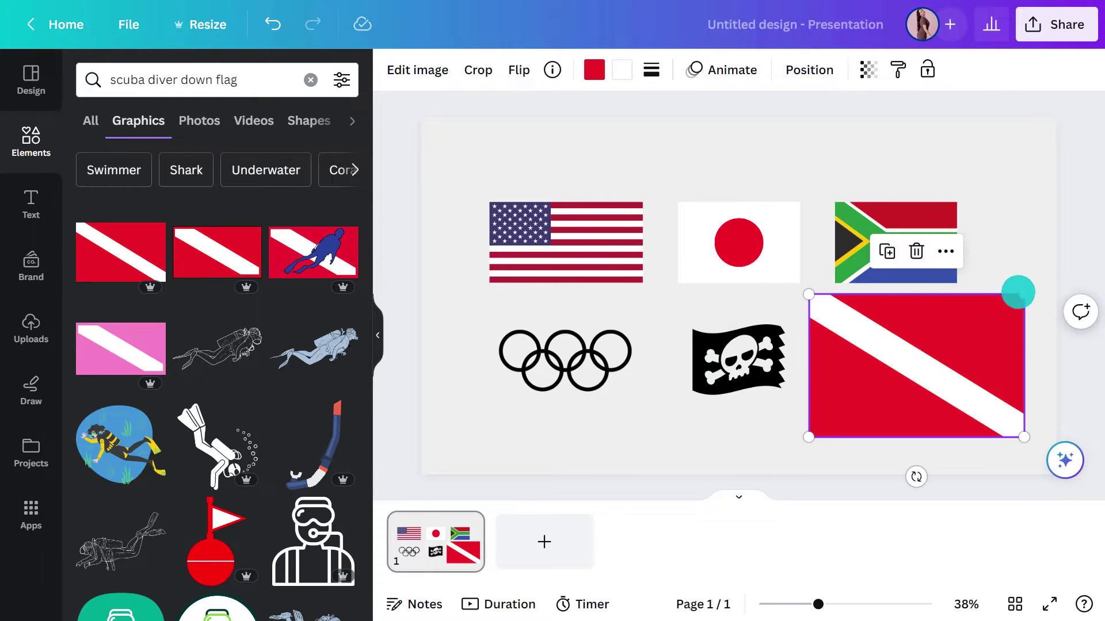
drag(1017, 292, 989, 323)
drag(936, 345, 914, 342)
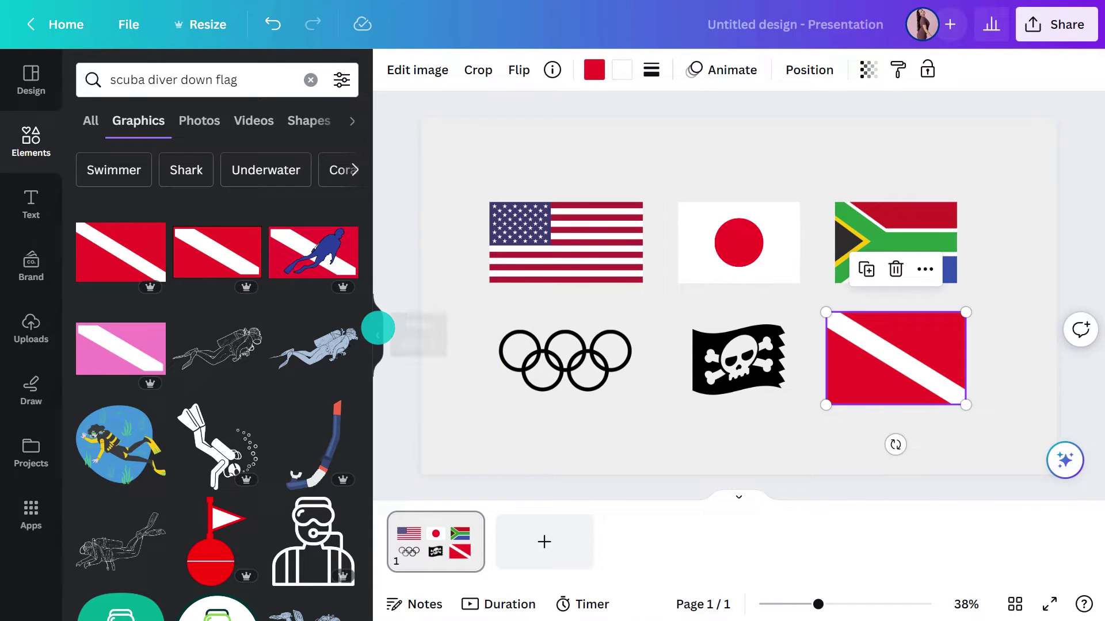
Step: Add a text box above the flags and enter the heading text "Flags and what"
click(378, 328)
key(Escape)
text(t)
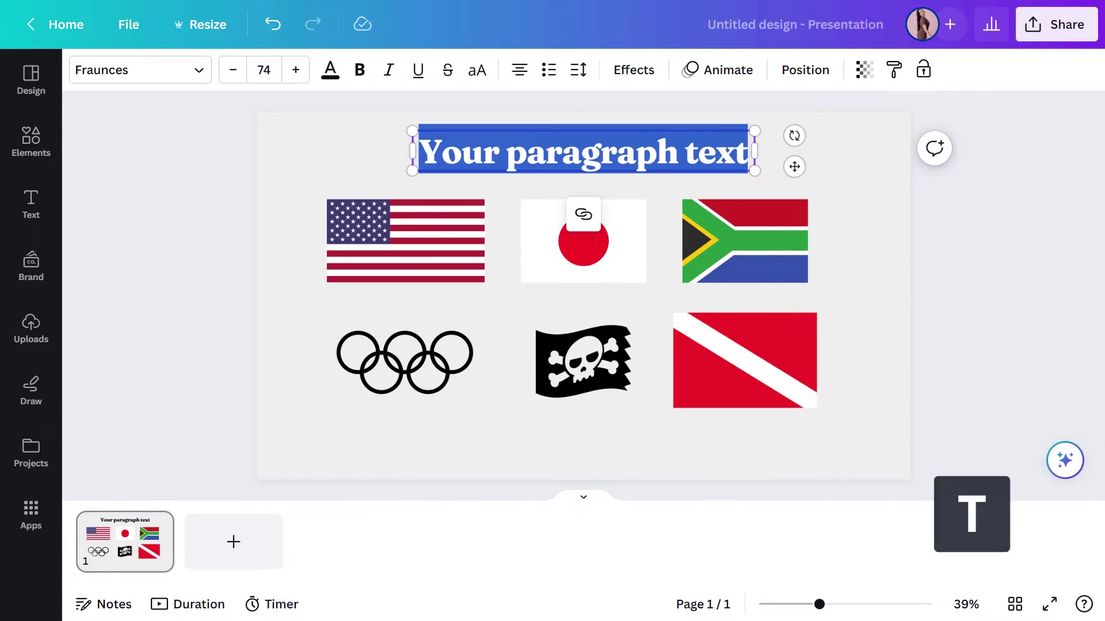
text(Flags and what)
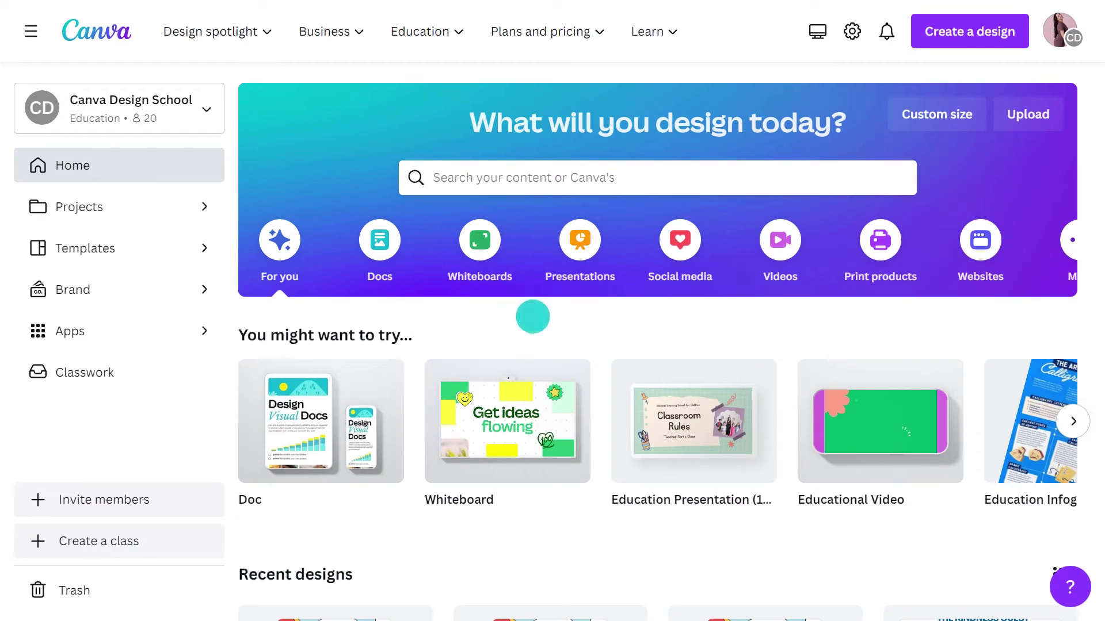
Step: Search the templates for "flag" from the home page and create a blank Flag (Small) design
click(531, 180)
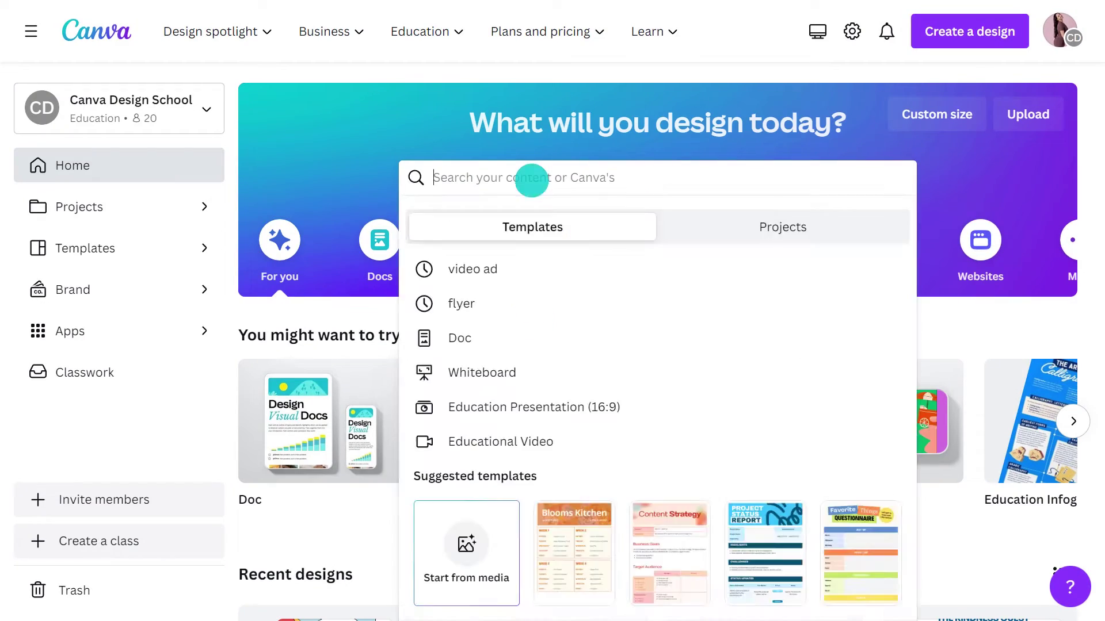
text(flag)
key(Return)
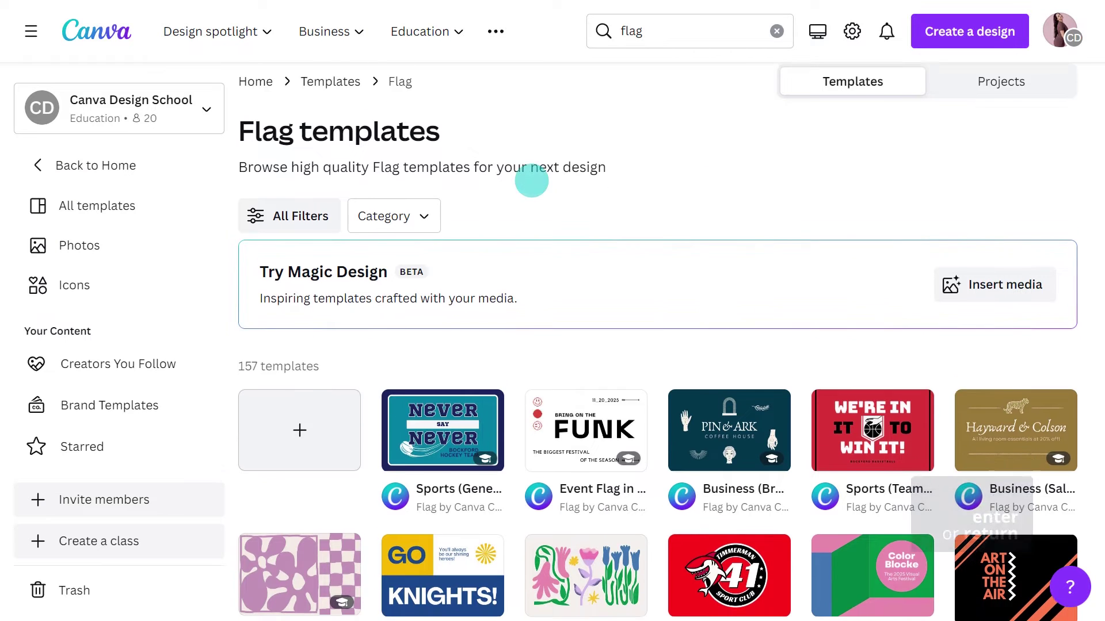
scroll(531, 180, down, 1)
click(301, 375)
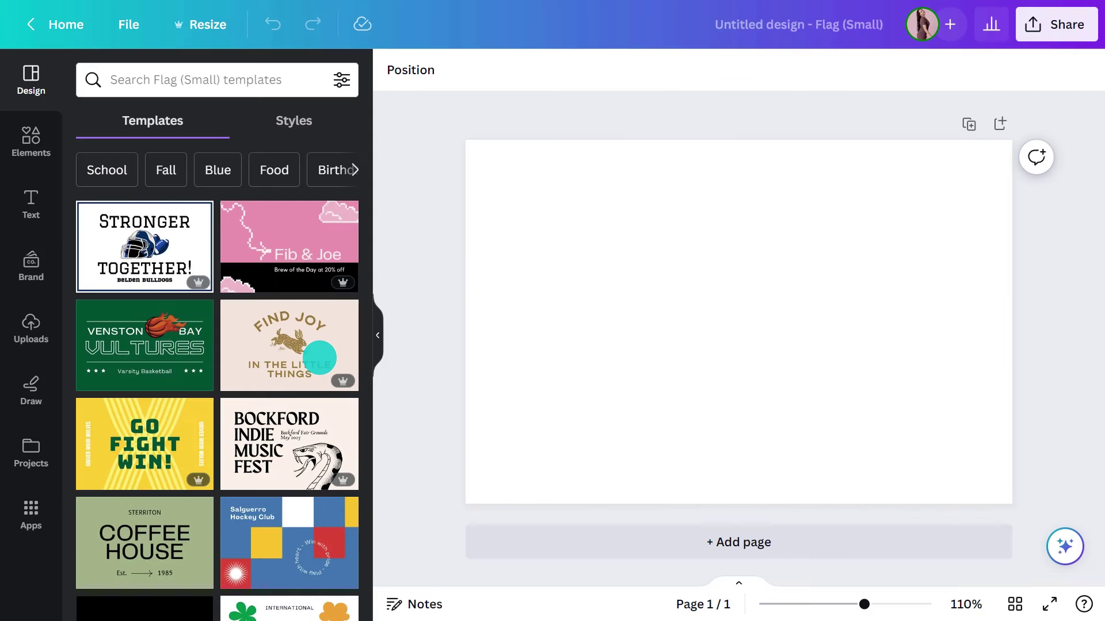
Step: Add a square shape and stretch it into a full-height vertical stripe against the flag page's left edge
click(31, 137)
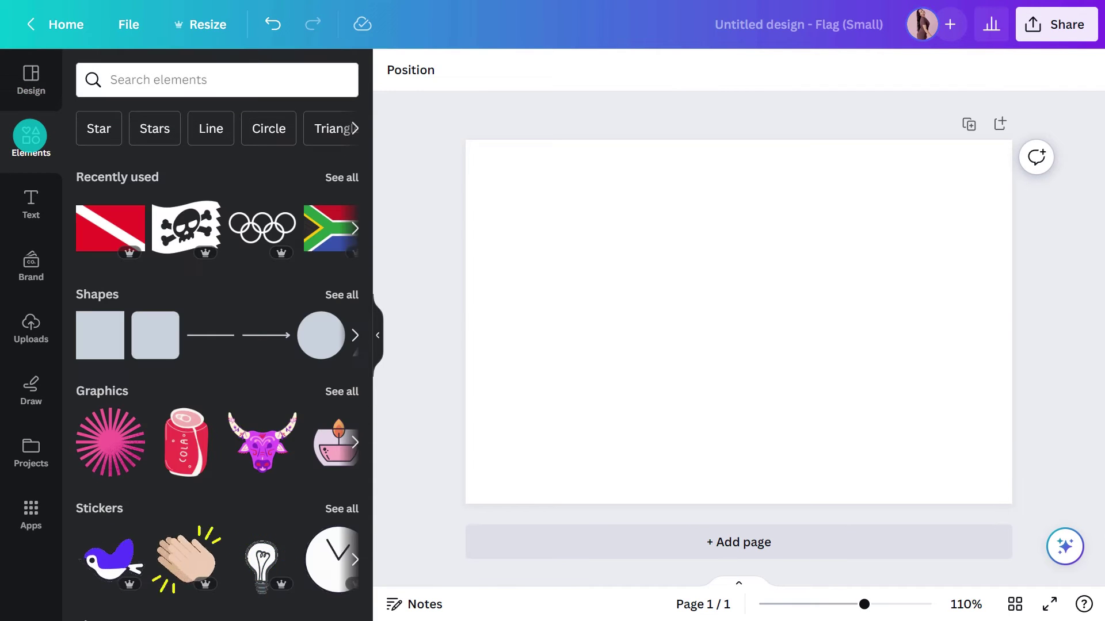
click(334, 294)
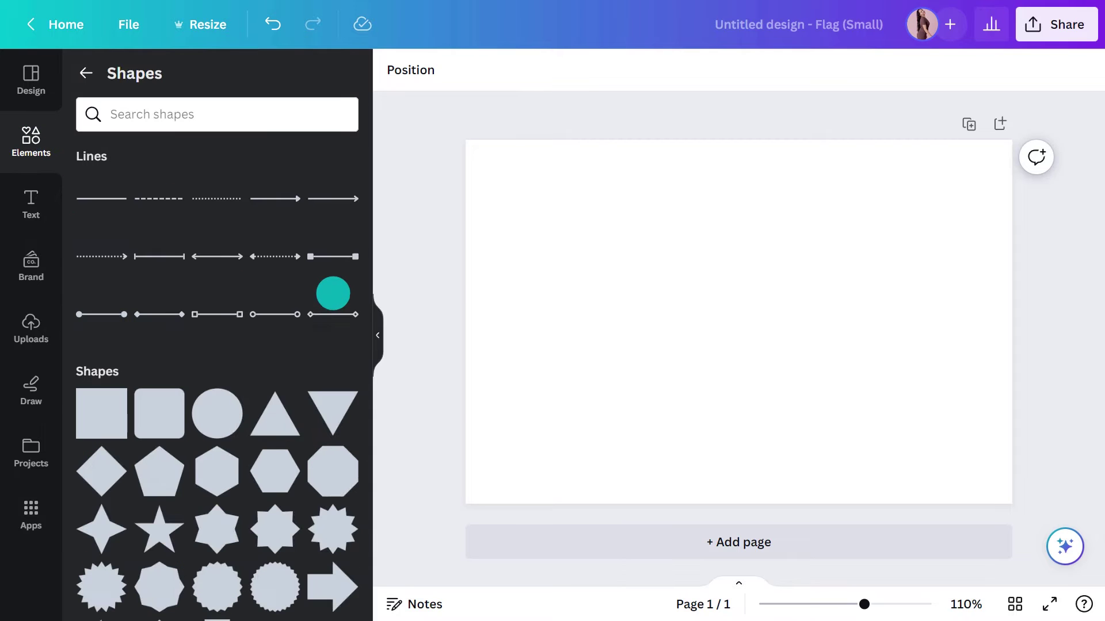
drag(91, 419, 542, 207)
click(378, 333)
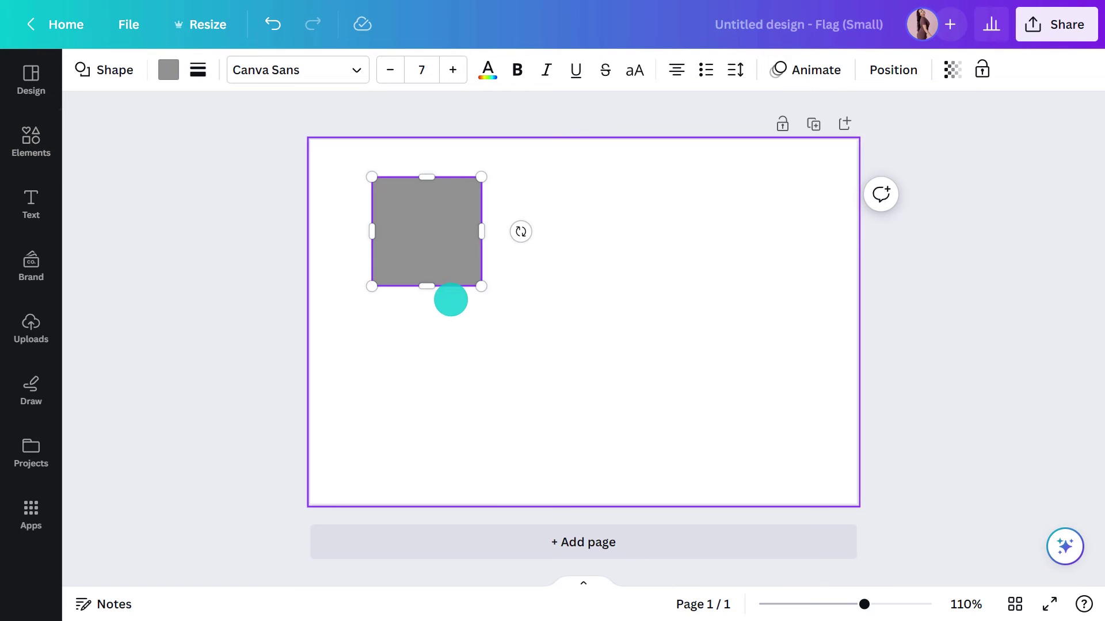
drag(481, 284, 405, 570)
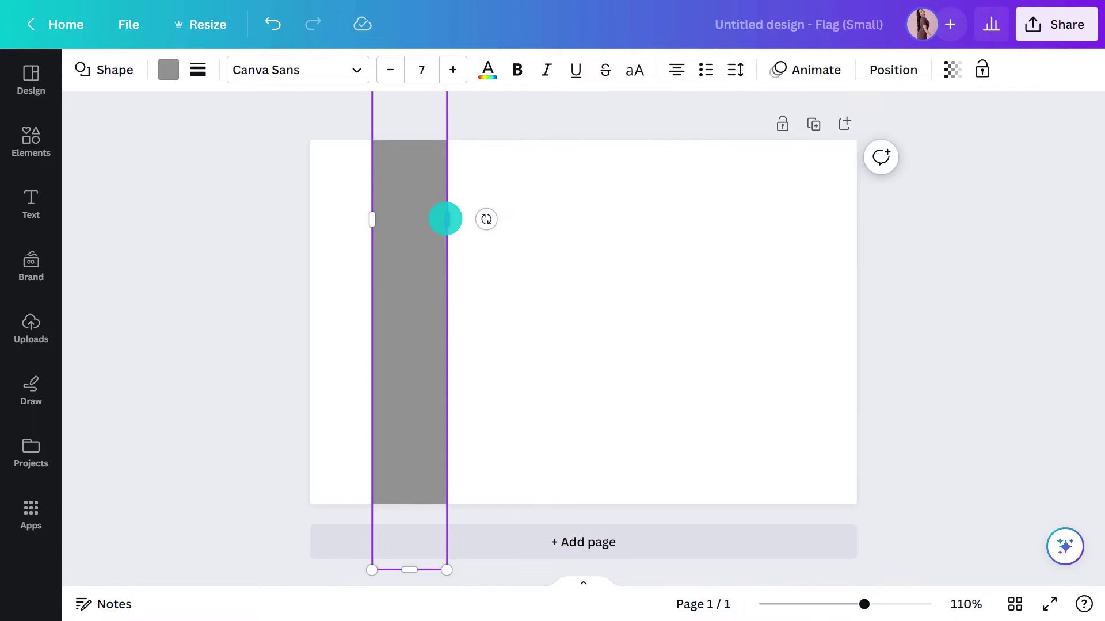
drag(445, 219, 311, 222)
Step: Duplicate the stripe twice to its right and size the copies so the three stripes become progressively narrower
key(ctrl+d)
key(ctrl+d)
click(389, 212)
click(430, 242)
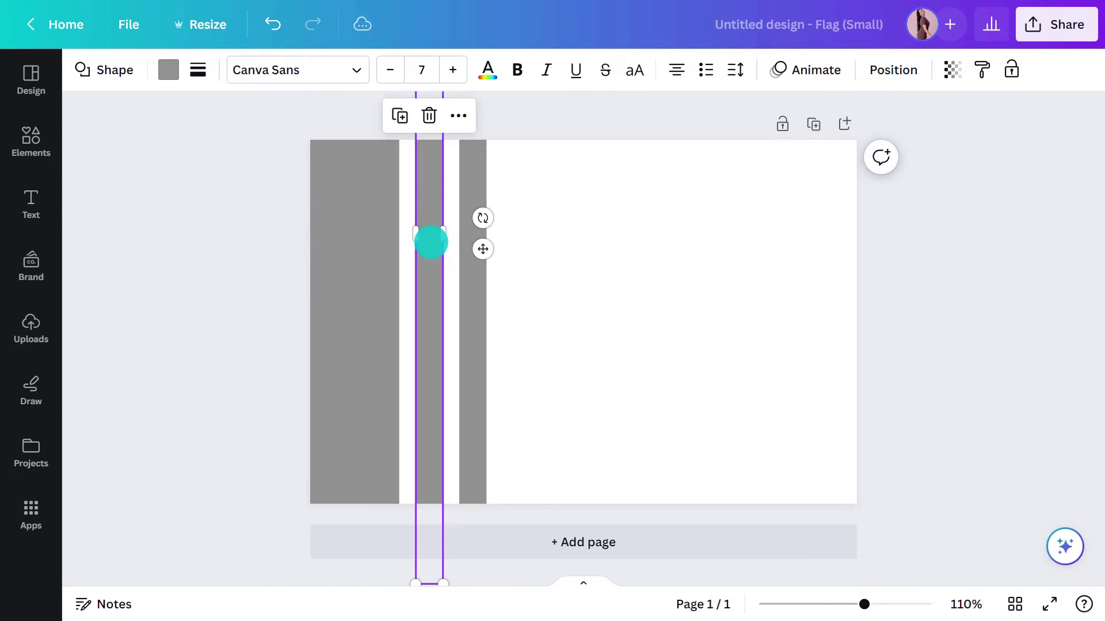
drag(443, 233, 450, 234)
Step: Select all three stripes together and rotate them into diagonal bands across the flag's upper-left corner
drag(550, 333, 355, 251)
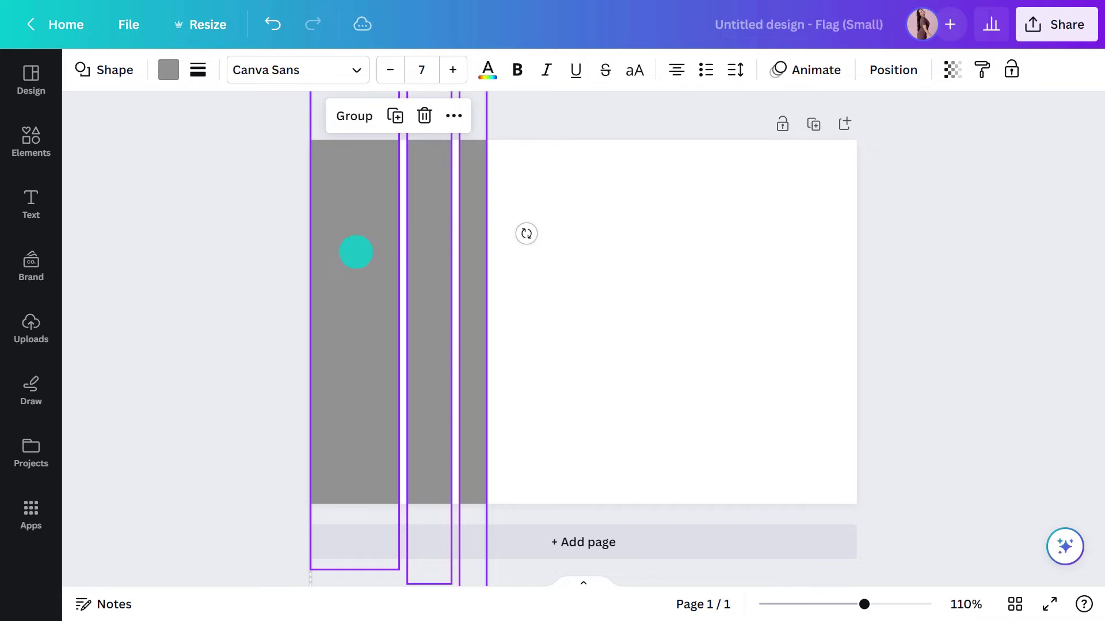
drag(526, 233, 512, 323)
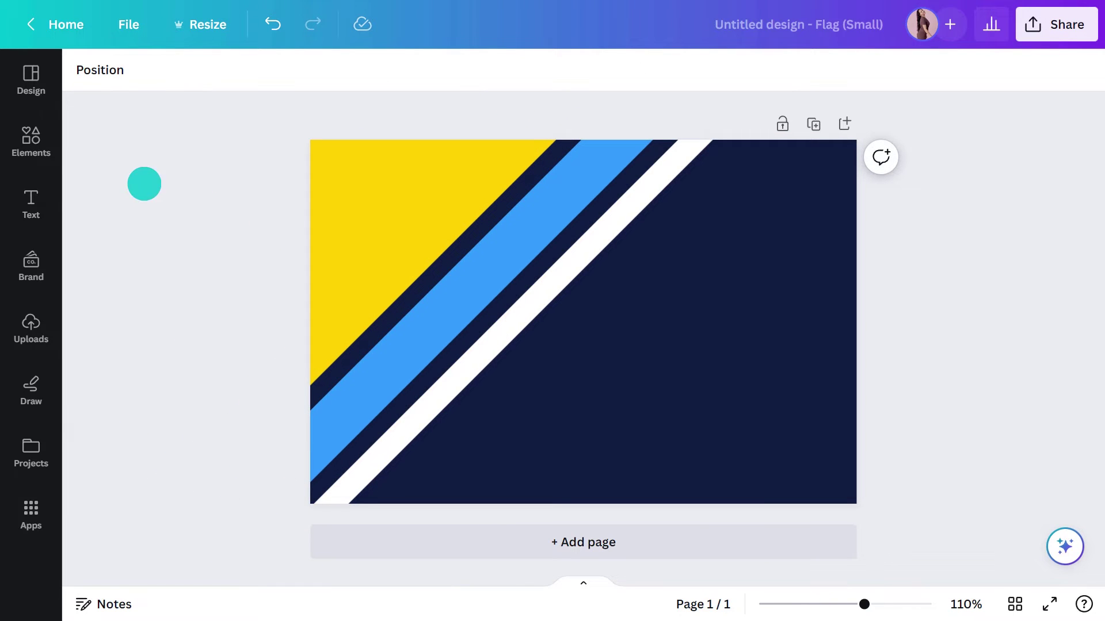
Step: Search the graphics for "learning icon" and place the figure reading a book on the flag's navy area
click(39, 138)
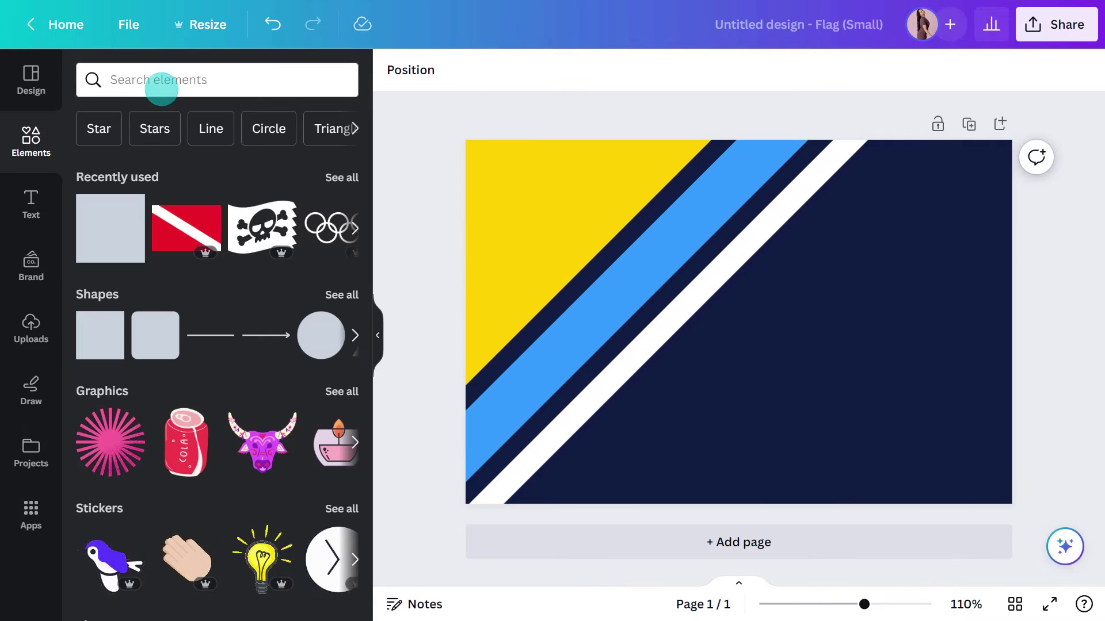
click(162, 88)
text(learning icon)
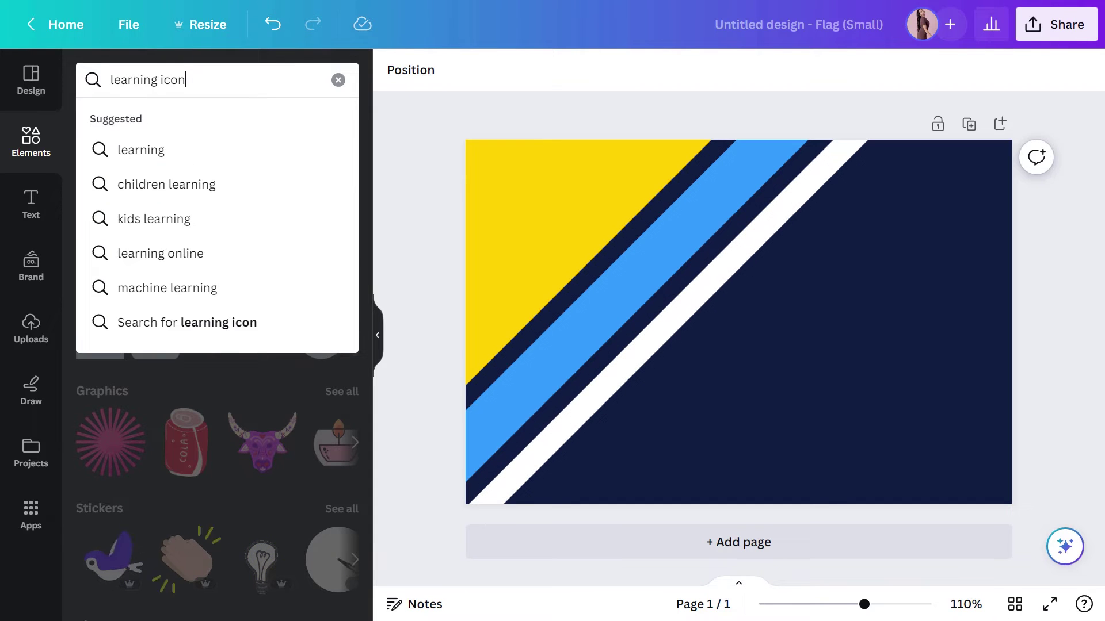
key(Return)
click(138, 121)
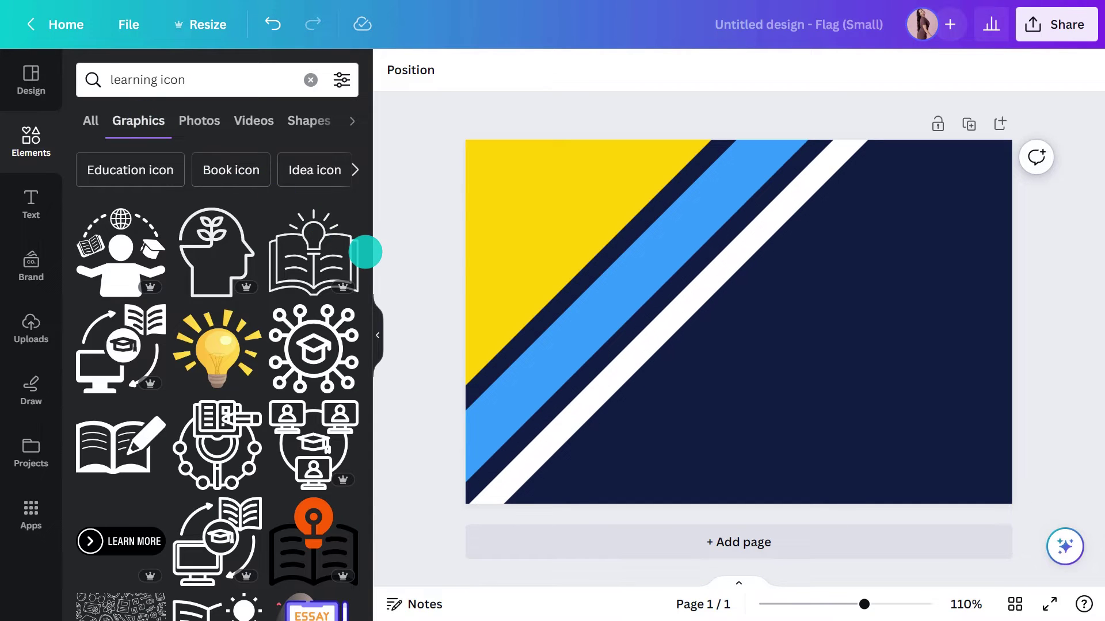
scroll(366, 252, down, 10)
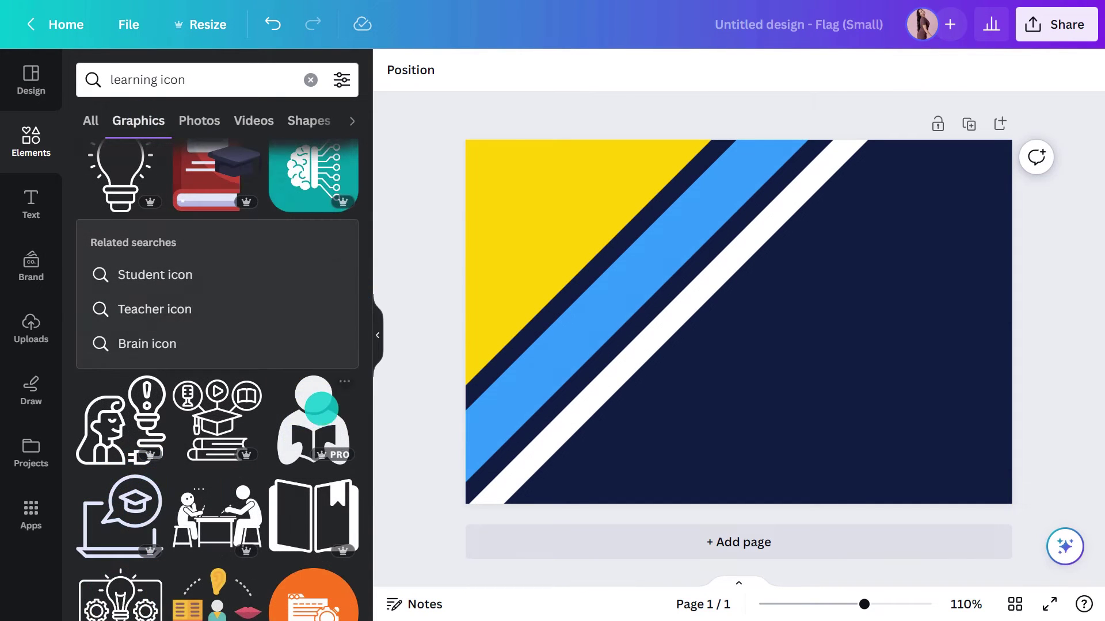
drag(320, 412, 703, 347)
drag(806, 336, 836, 348)
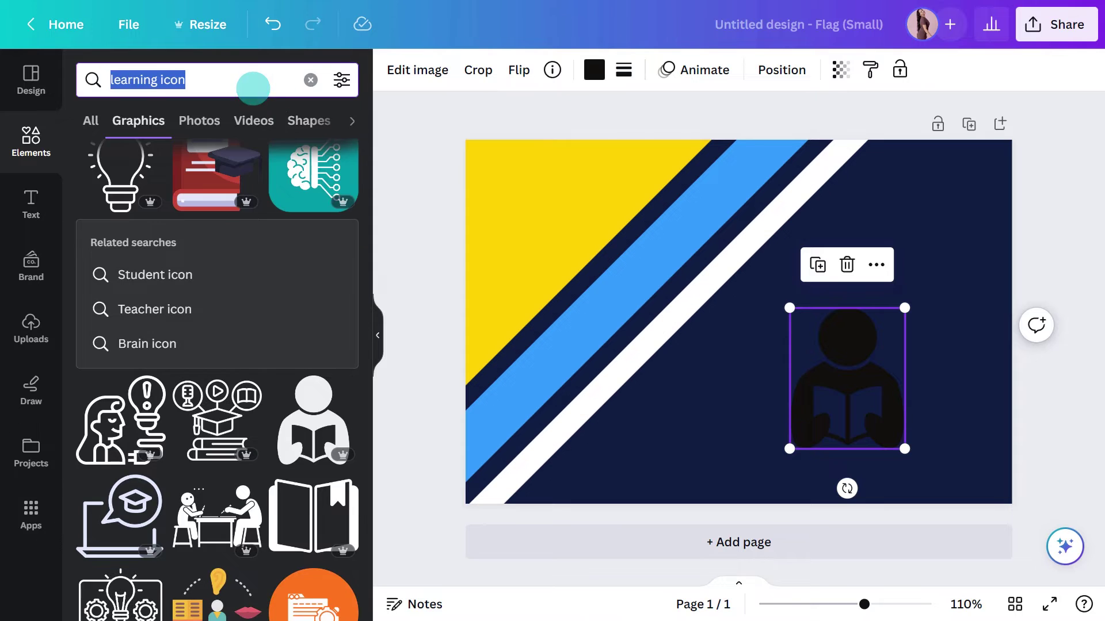
Step: Search the graphics for "wreath", place laurel branches around the reading figure, and fit the light bulb just above its head
text(wreath)
key(Return)
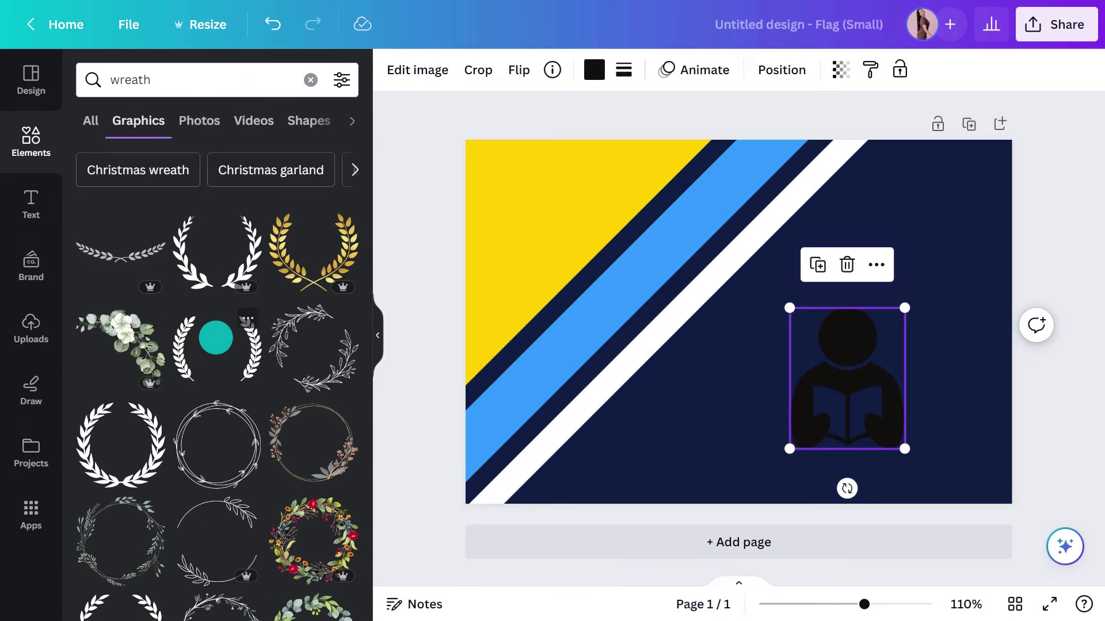
drag(278, 347, 793, 342)
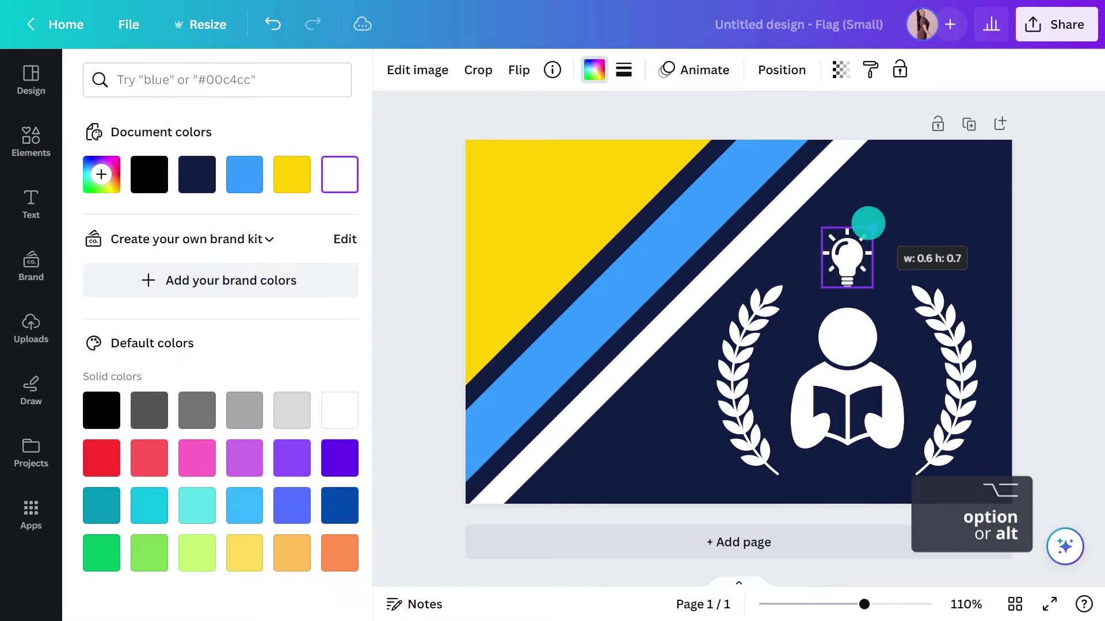
drag(868, 222, 869, 224)
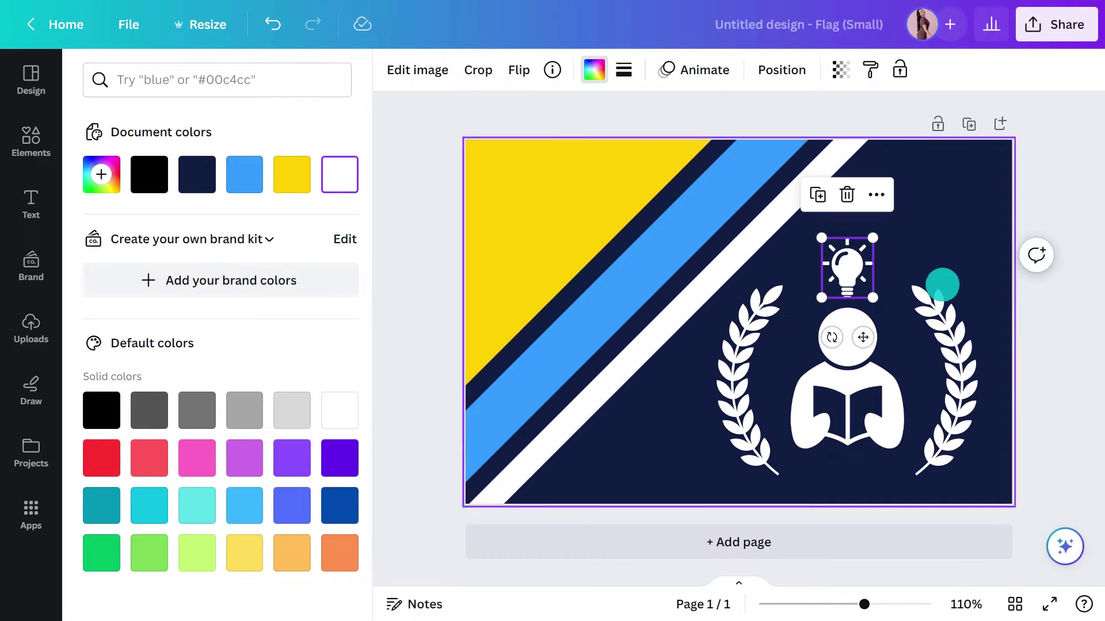
click(1021, 303)
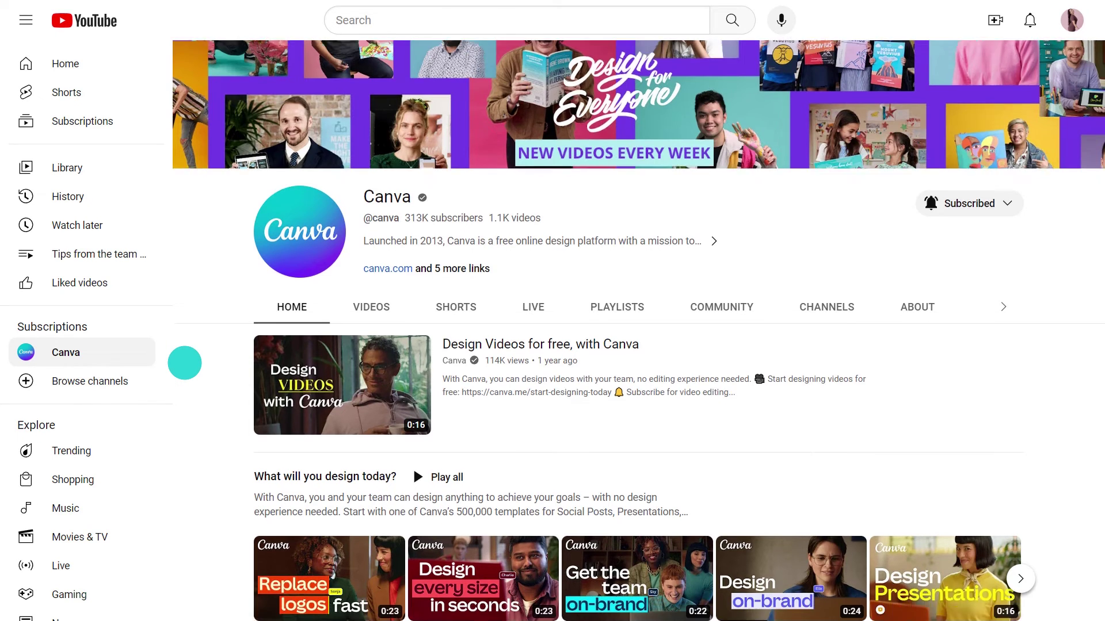
Step: On Canva's YouTube channel, open the "Tips from the team at Canva" playlist and play the video "How to Create Comic Strips"
scroll(184, 363, down, 10)
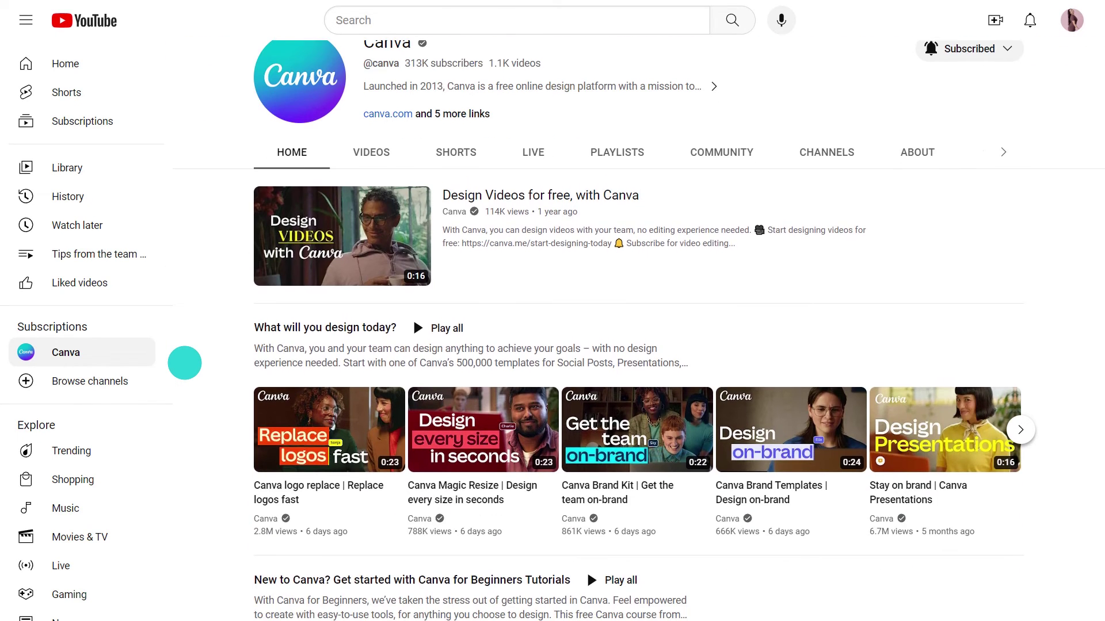
scroll(185, 363, down, 4)
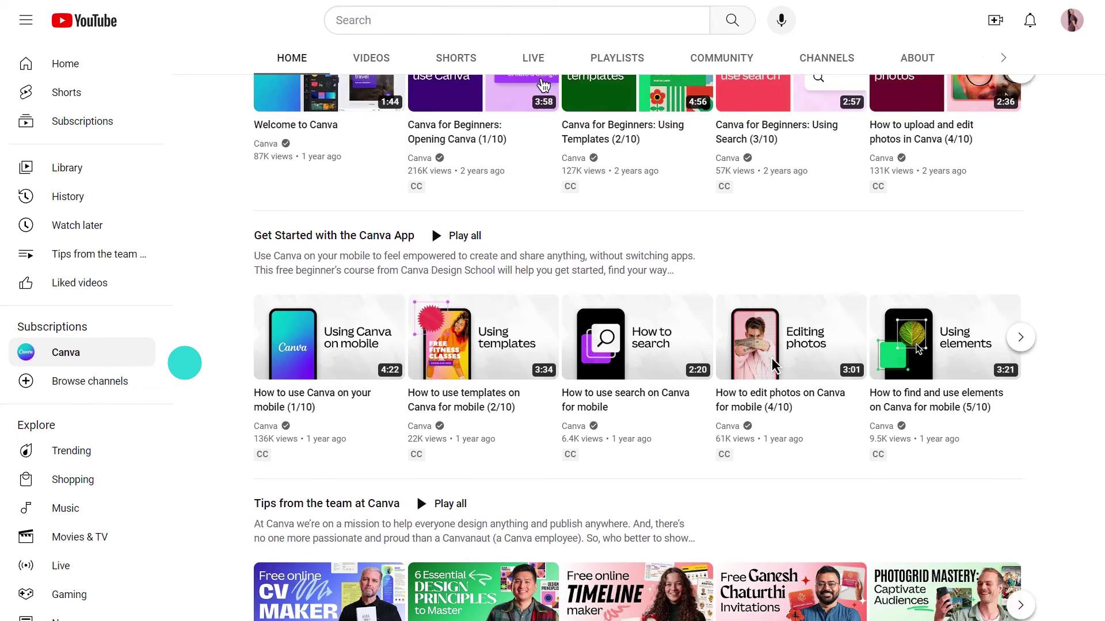
click(285, 374)
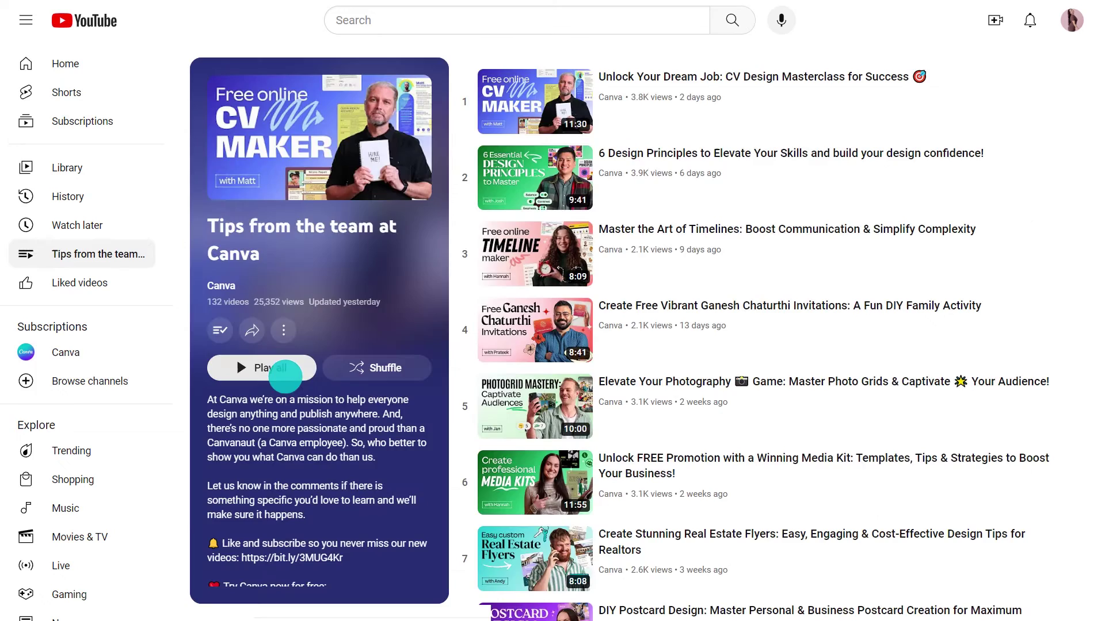
scroll(450, 421, down, 3)
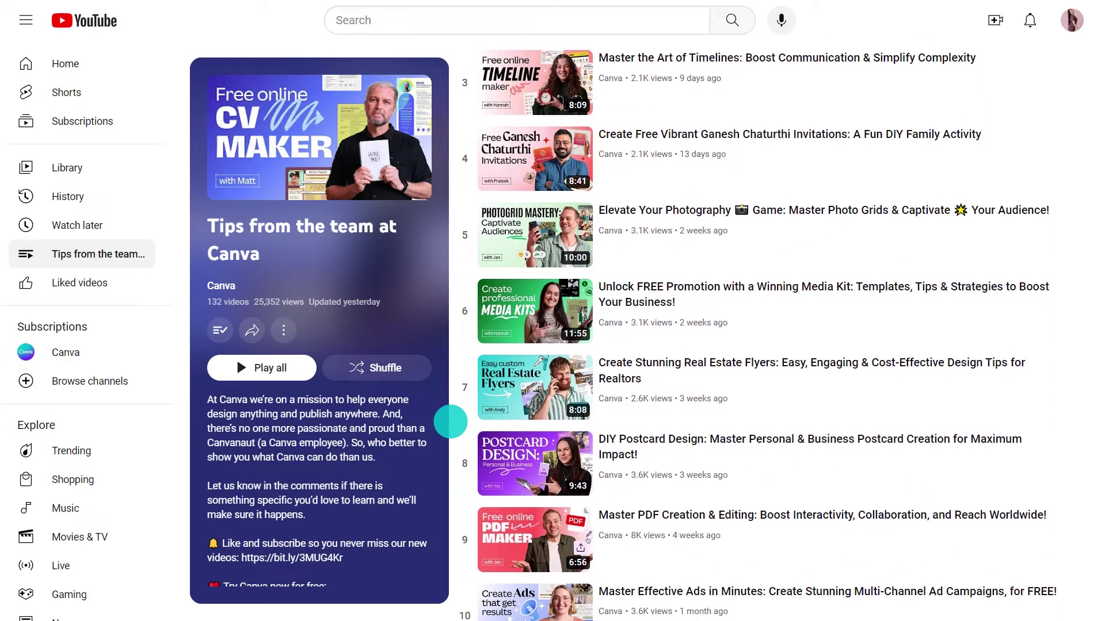
scroll(451, 422, down, 3)
scroll(450, 422, down, 5)
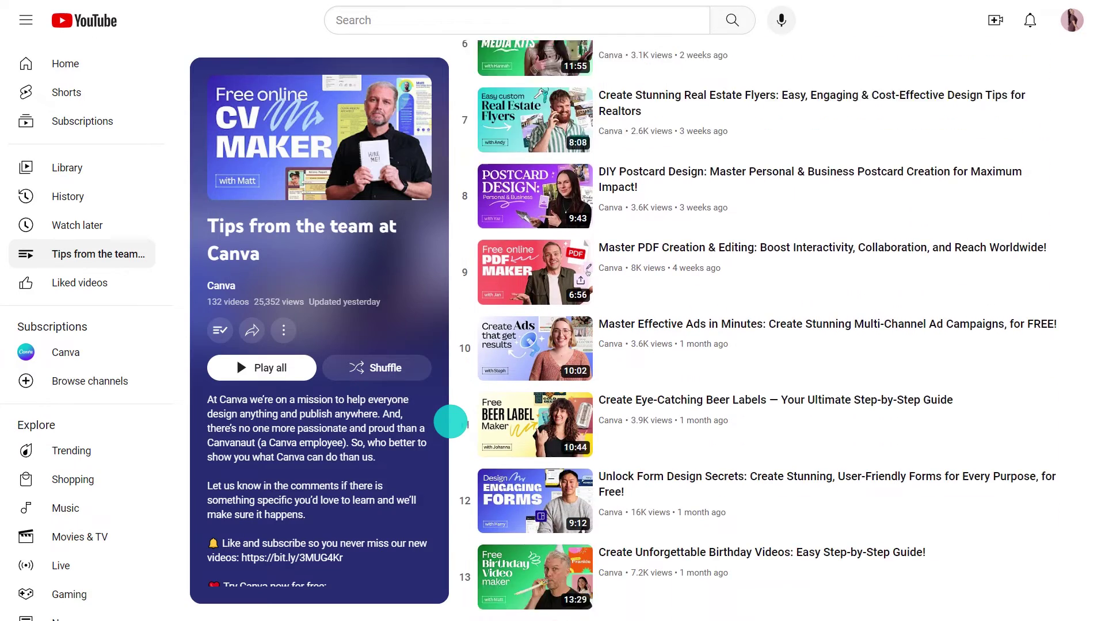
scroll(450, 422, down, 20)
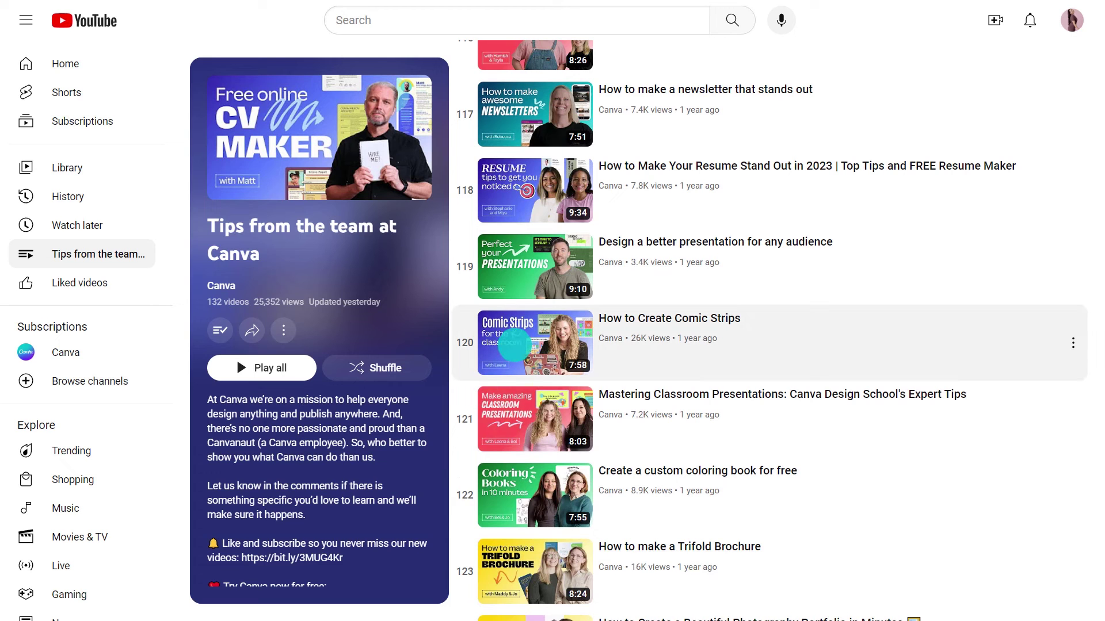
click(514, 344)
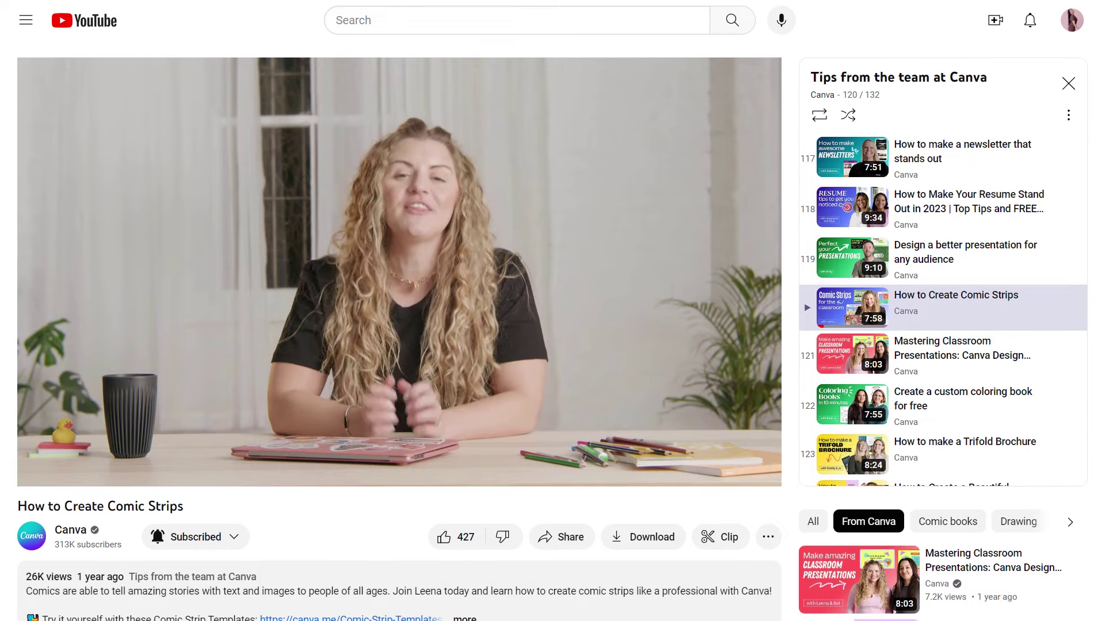
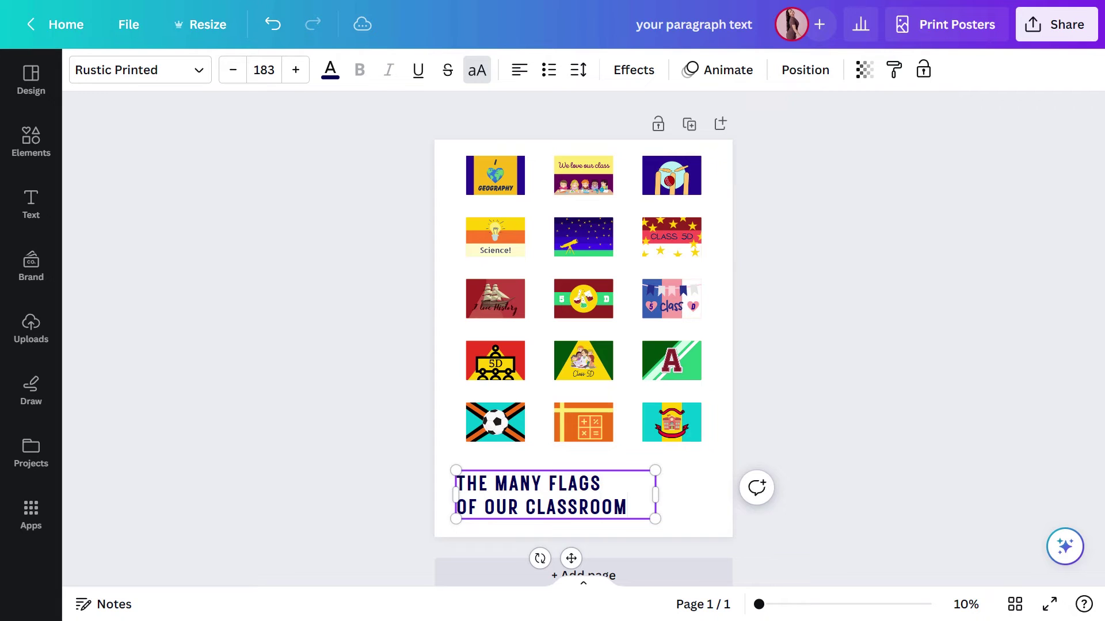
Step: Add a text box with the student's first name beneath the geography flag on the classroom poster
drag(759, 604, 799, 604)
scroll(690, 520, up, 5)
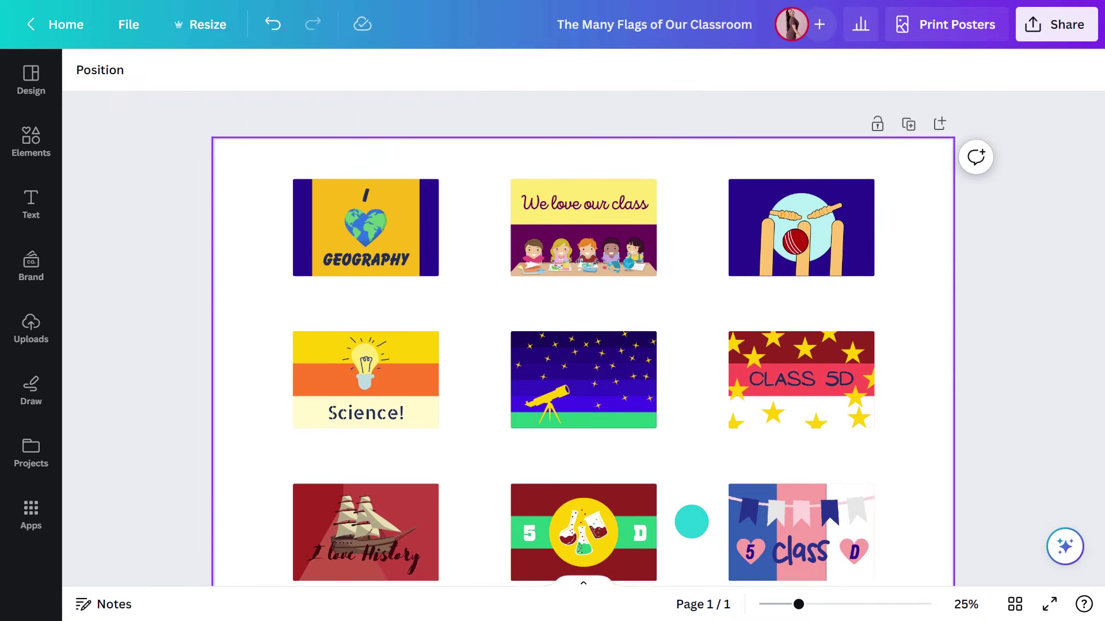
text(t)
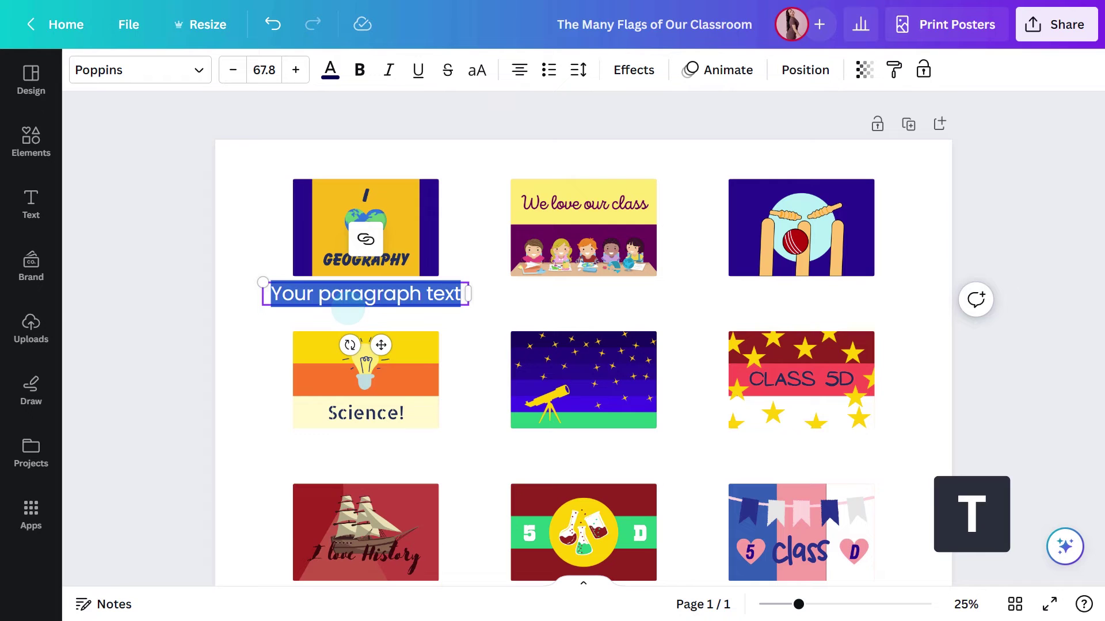
text(Jack)
Step: Duplicate the name label, place the copy beneath the "We love our class" flag, and replace its text with another student's first name
click(334, 239)
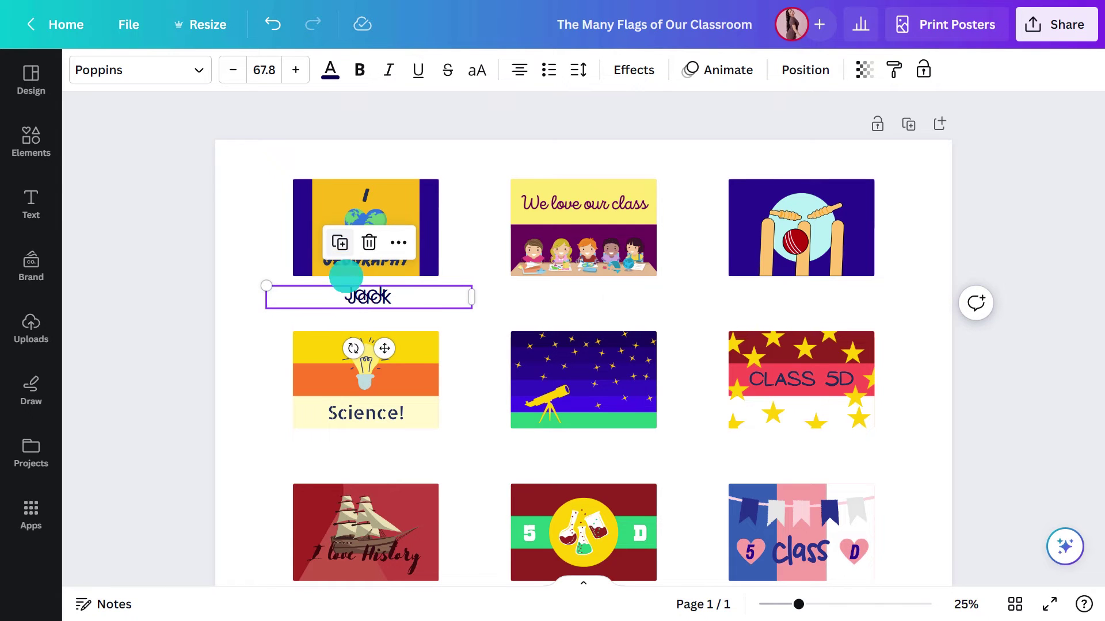
drag(377, 298, 570, 293)
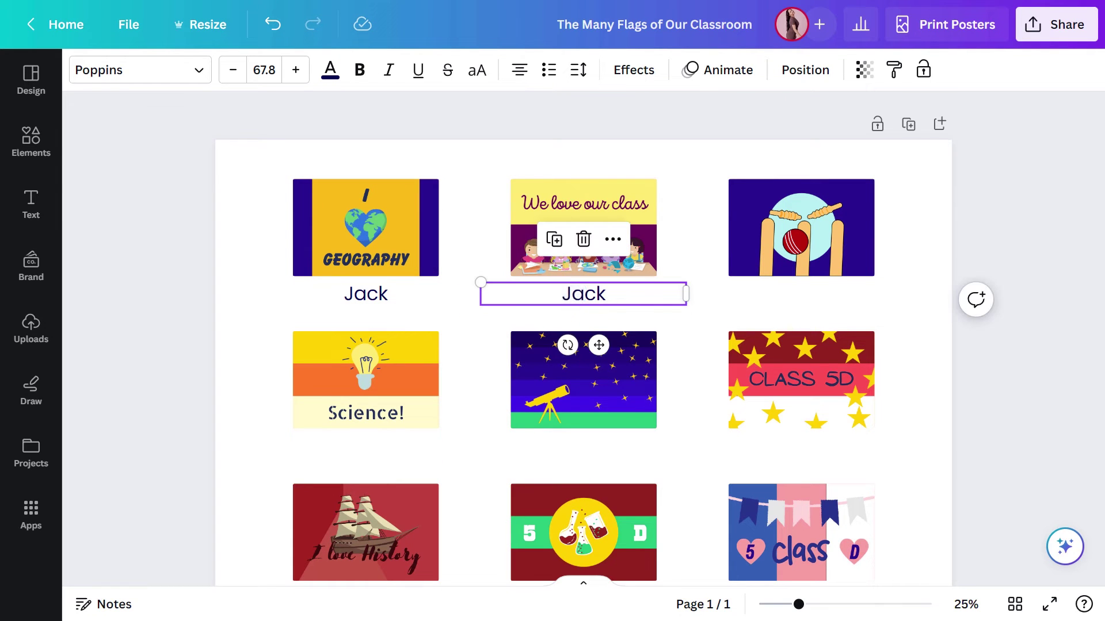
key(ctrl+a)
text(Georgia)
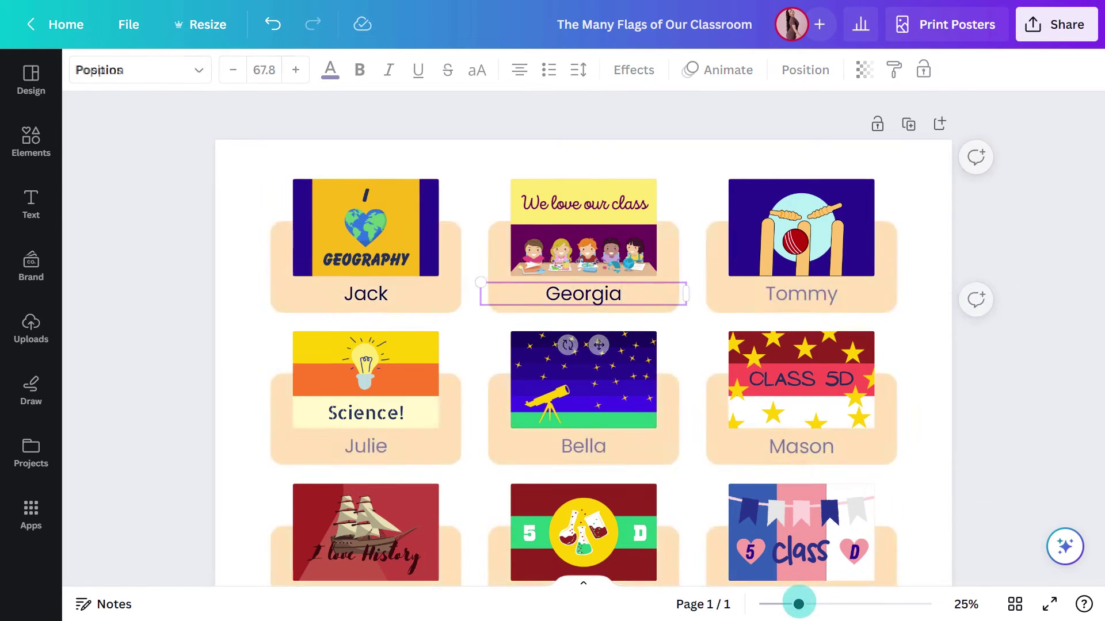
Step: Apply the document colour #ffc874 to the poster background, and lighten it to a pale cream with a custom solid colour
drag(798, 604, 762, 604)
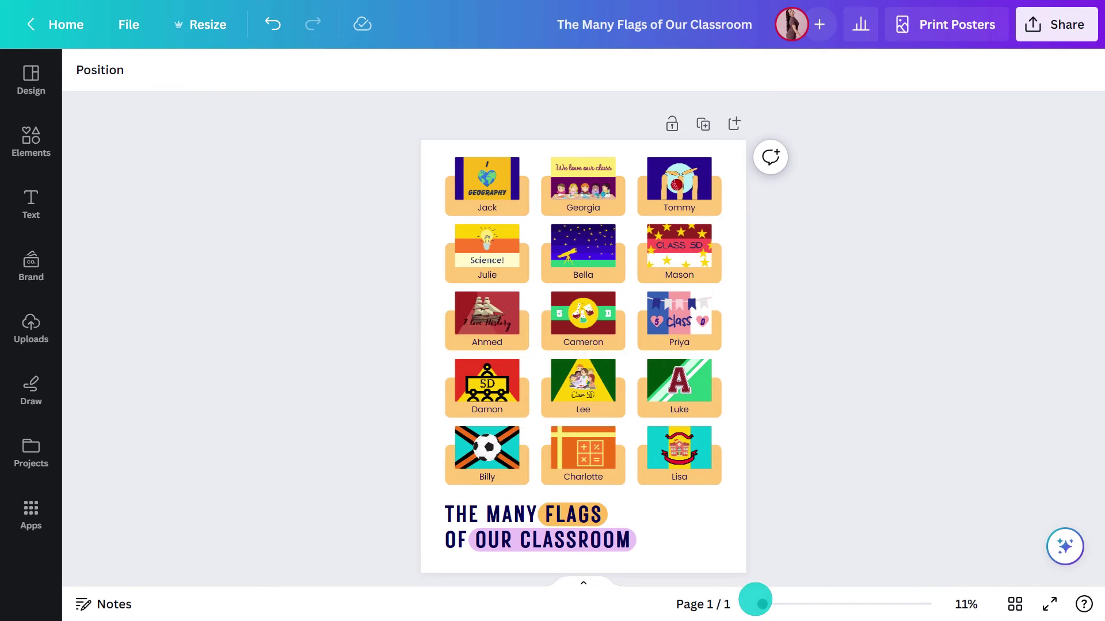
click(675, 539)
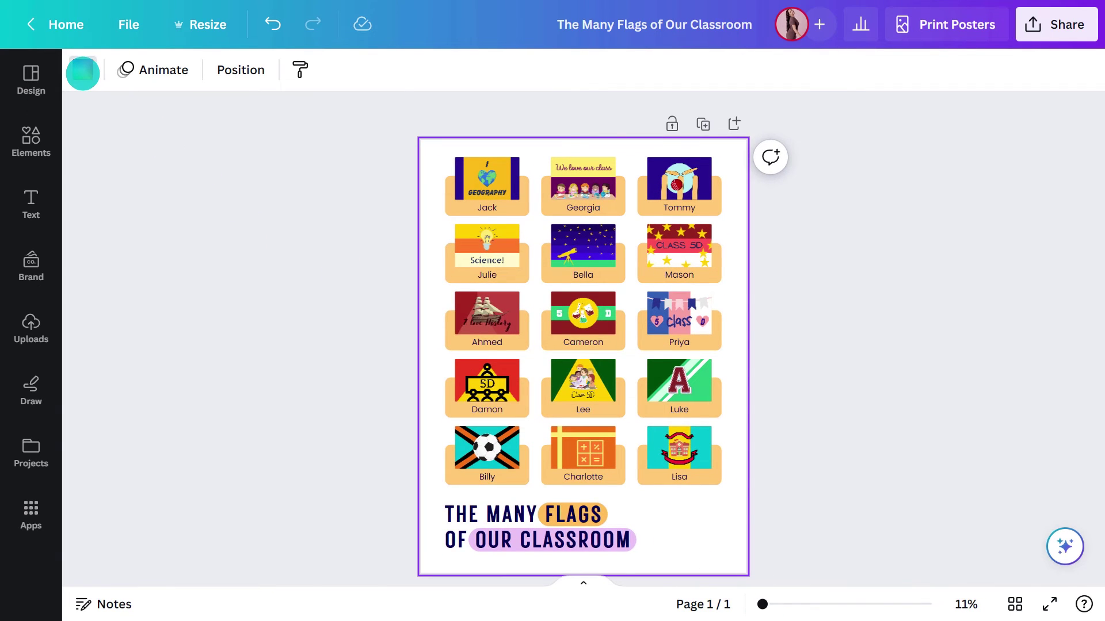
click(82, 69)
click(328, 174)
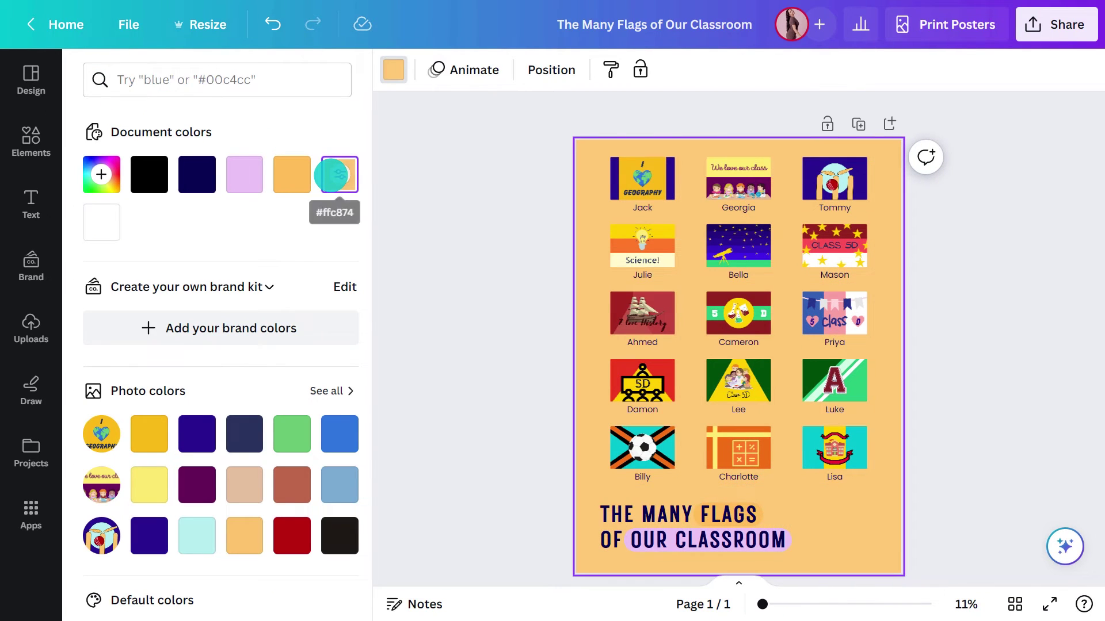
click(101, 174)
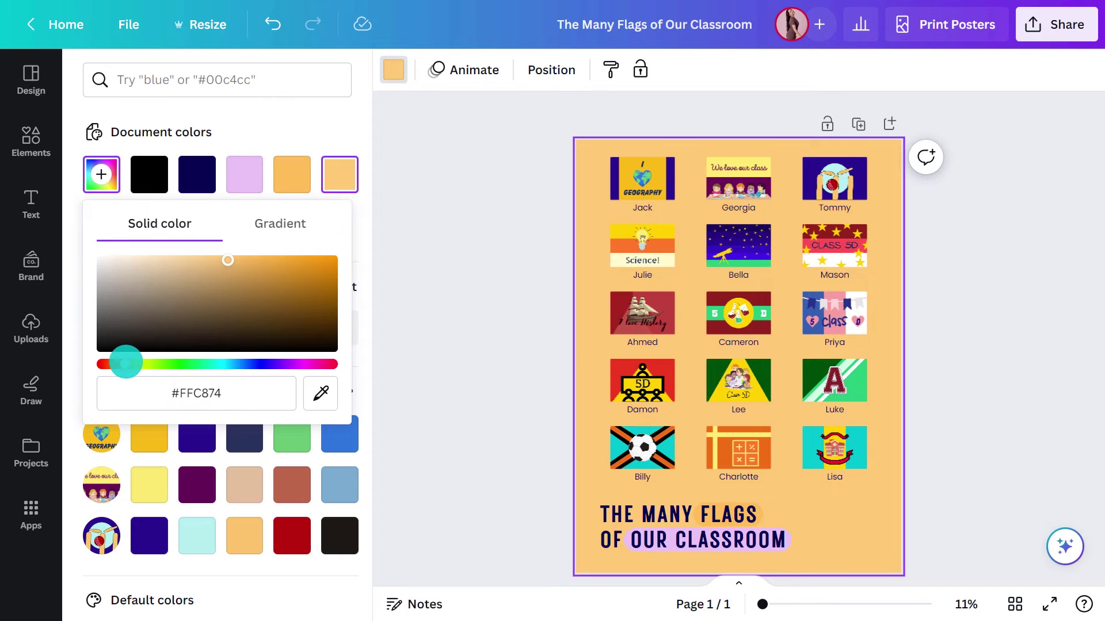
click(166, 253)
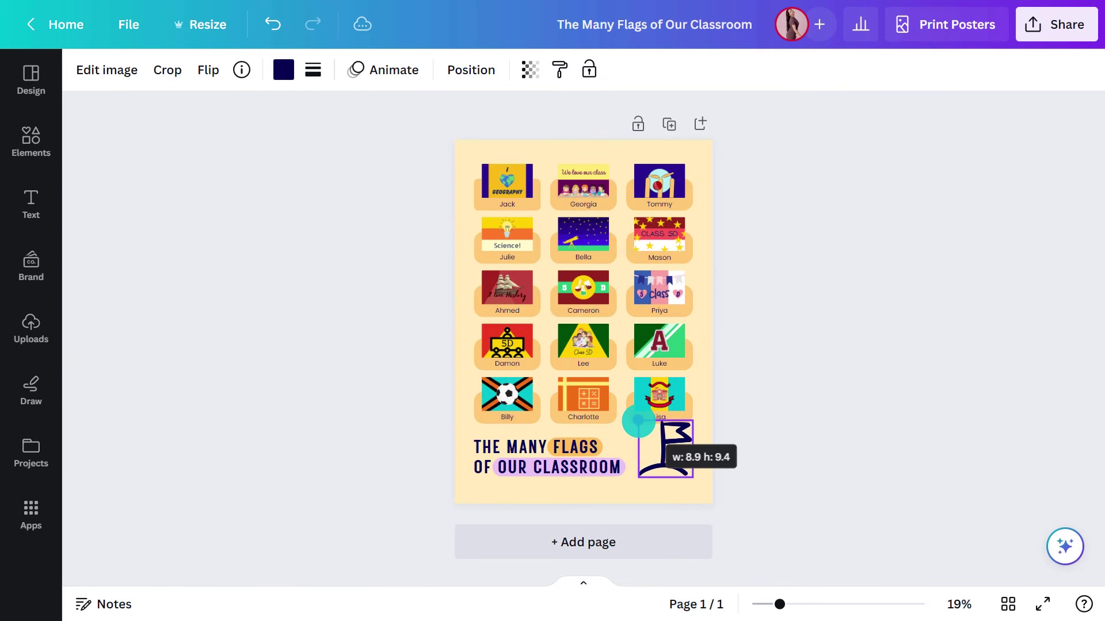
Step: Shrink the hand-drawn flag graphic to fit beside the two-line heading at the poster's lower right
drag(639, 422, 657, 446)
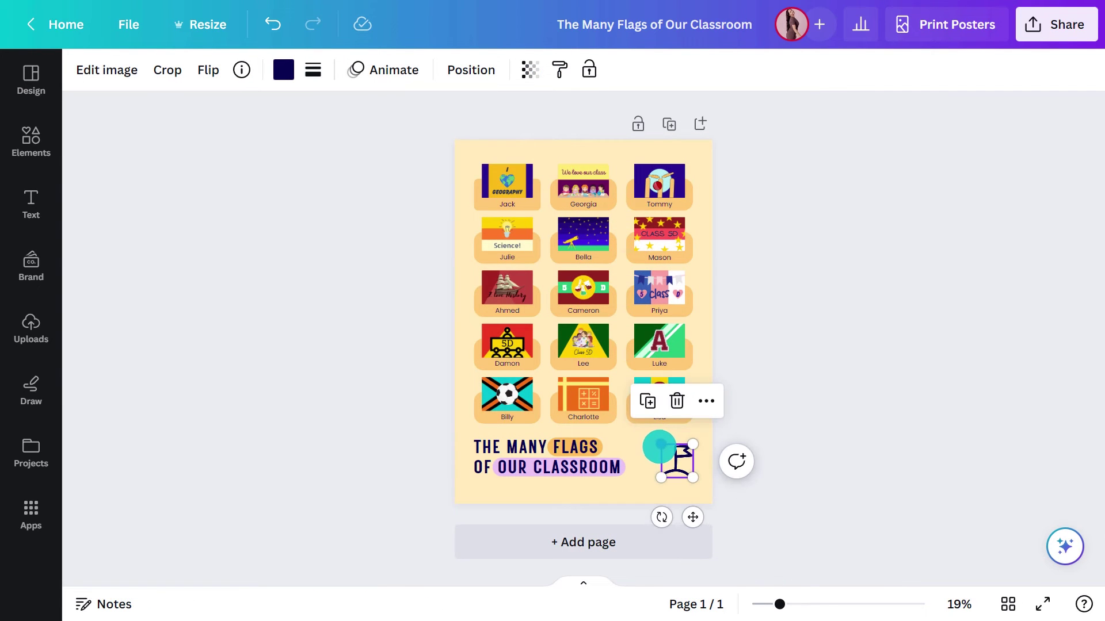
click(736, 430)
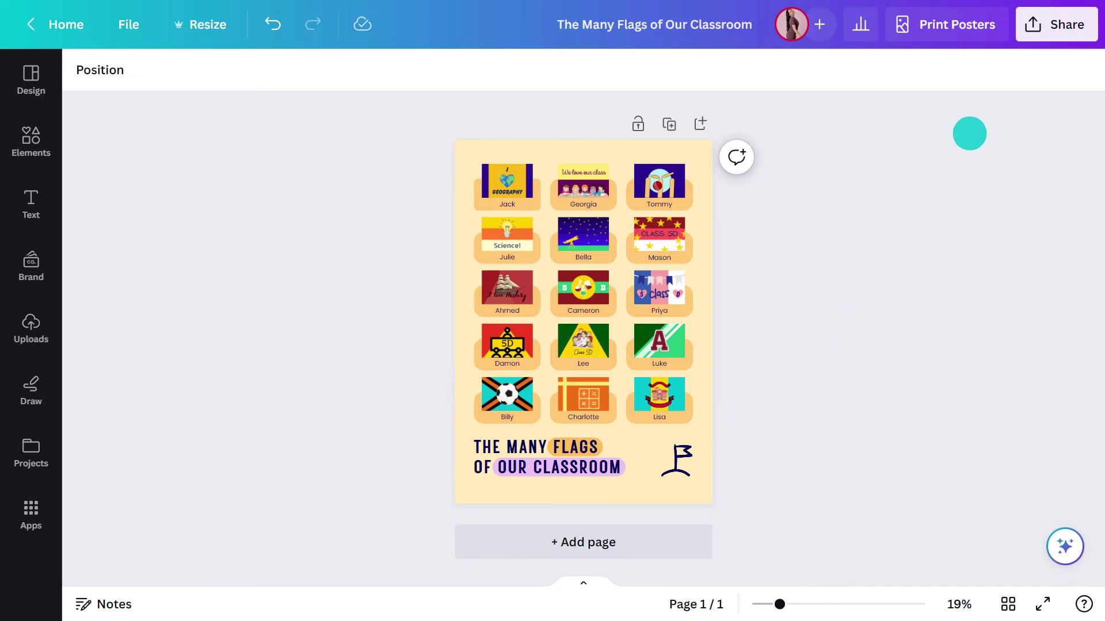
Step: Download the poster as PDF Print and open the options for ordering printed posters
click(1048, 27)
click(908, 469)
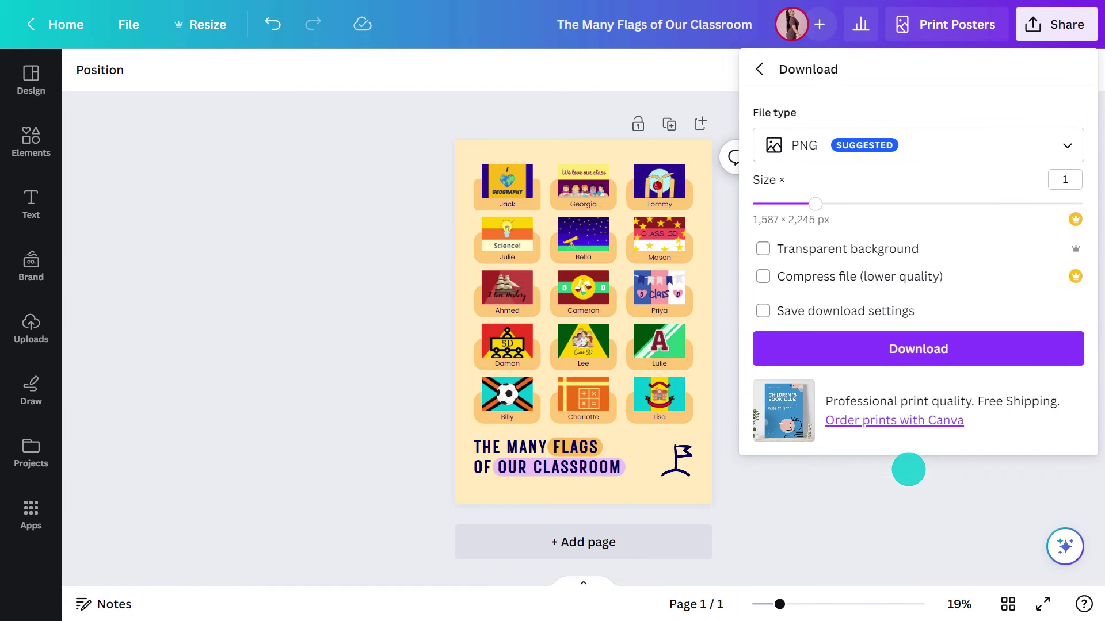
click(891, 147)
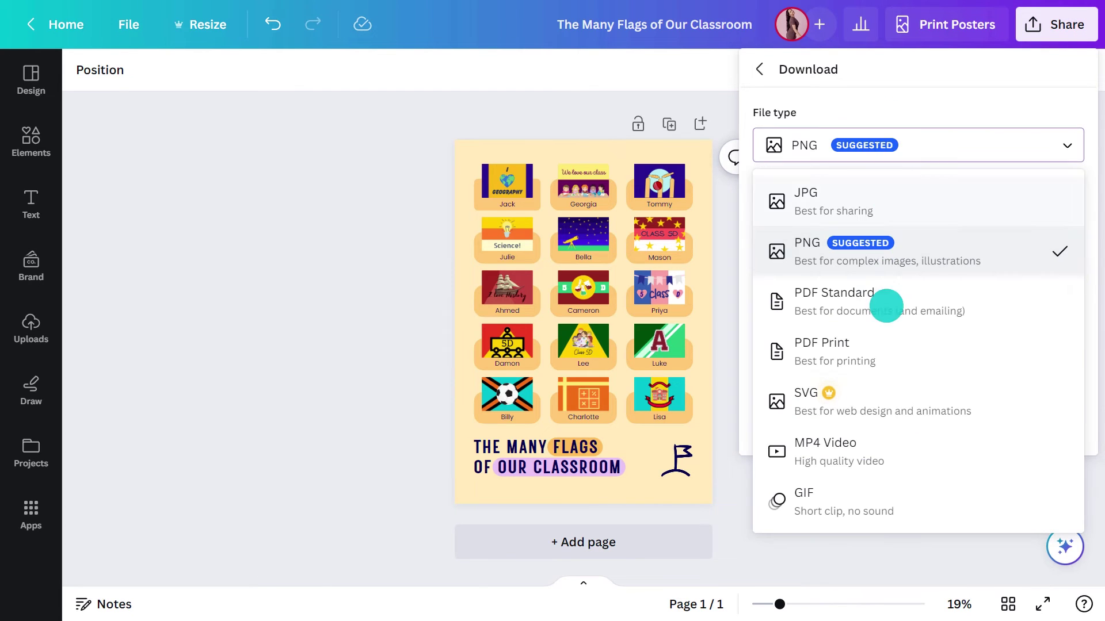
click(884, 348)
click(884, 368)
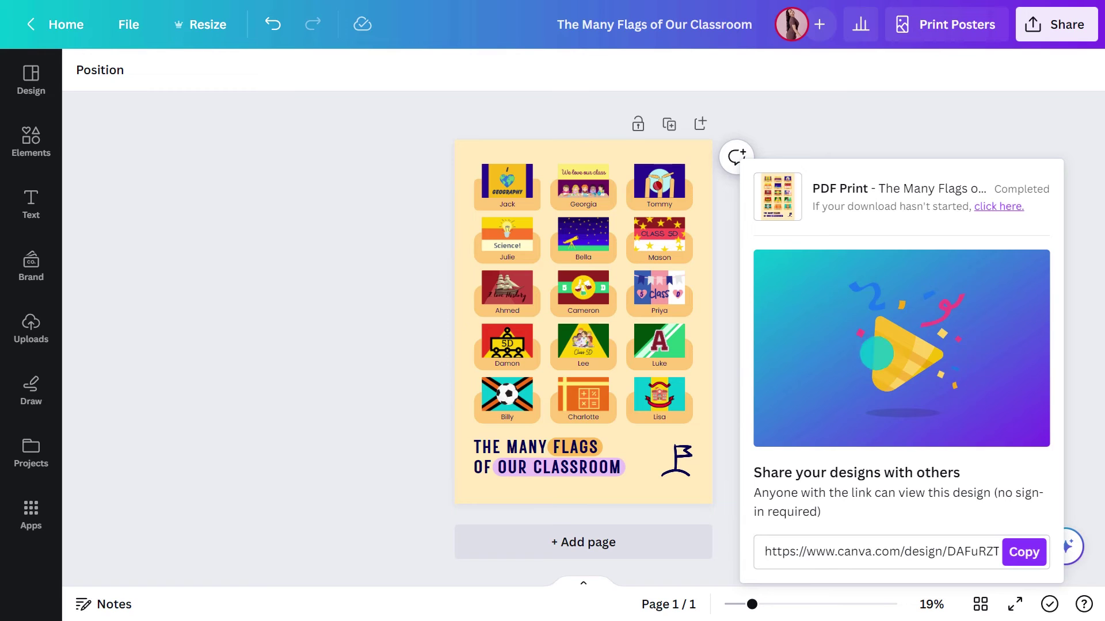
click(935, 23)
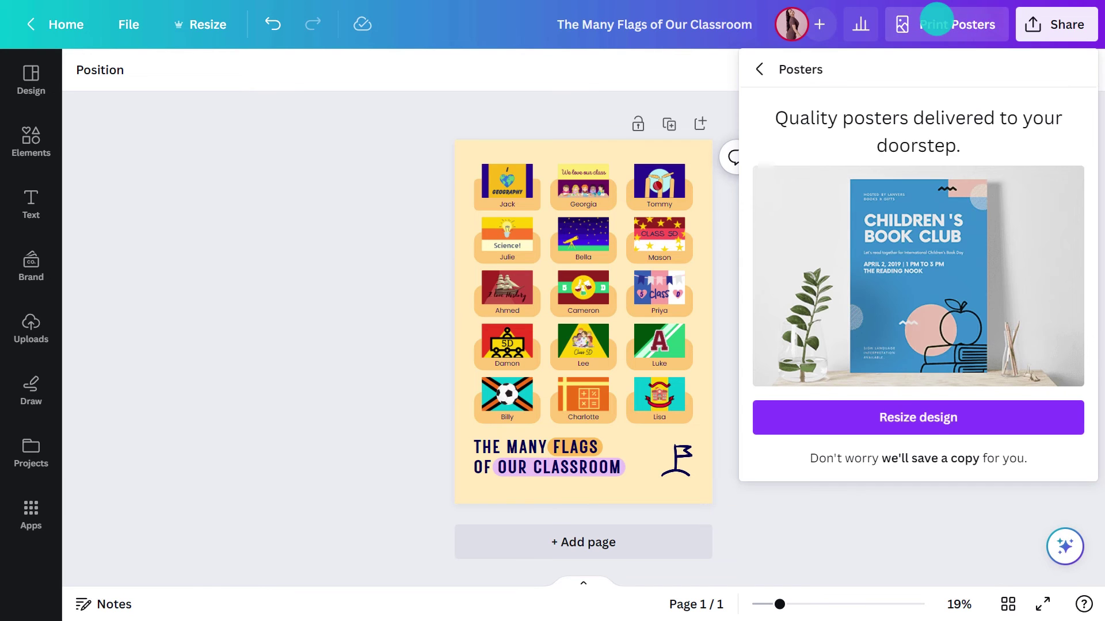
Step: Create a resized copy of the design for poster printing, and preview it on the wall at the Large 21 x 28in size
click(913, 415)
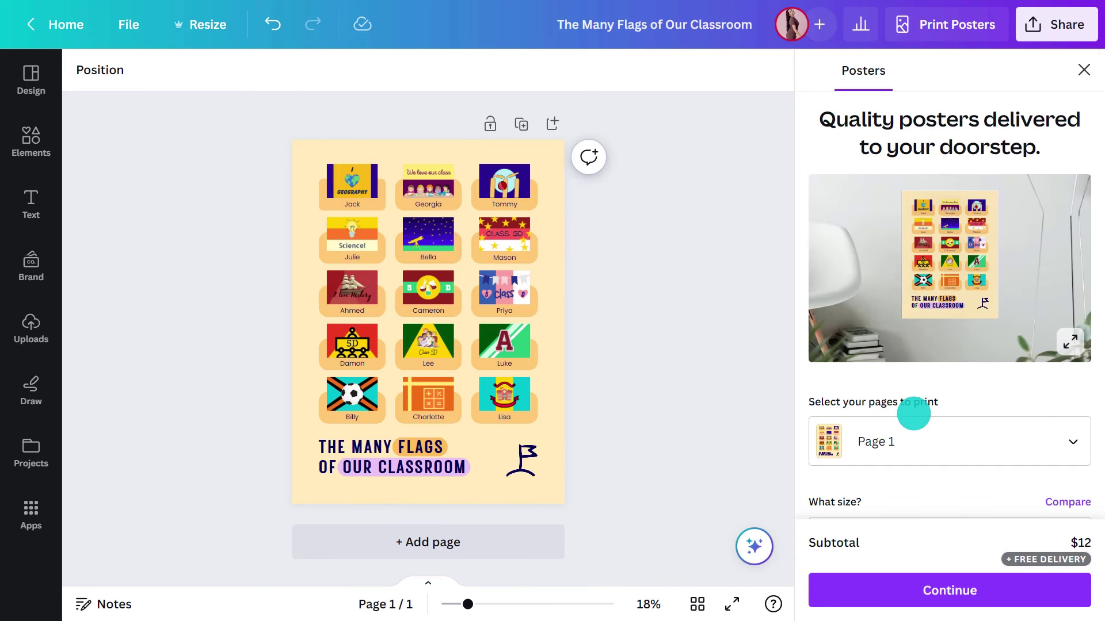
scroll(912, 412, down, 2)
click(938, 463)
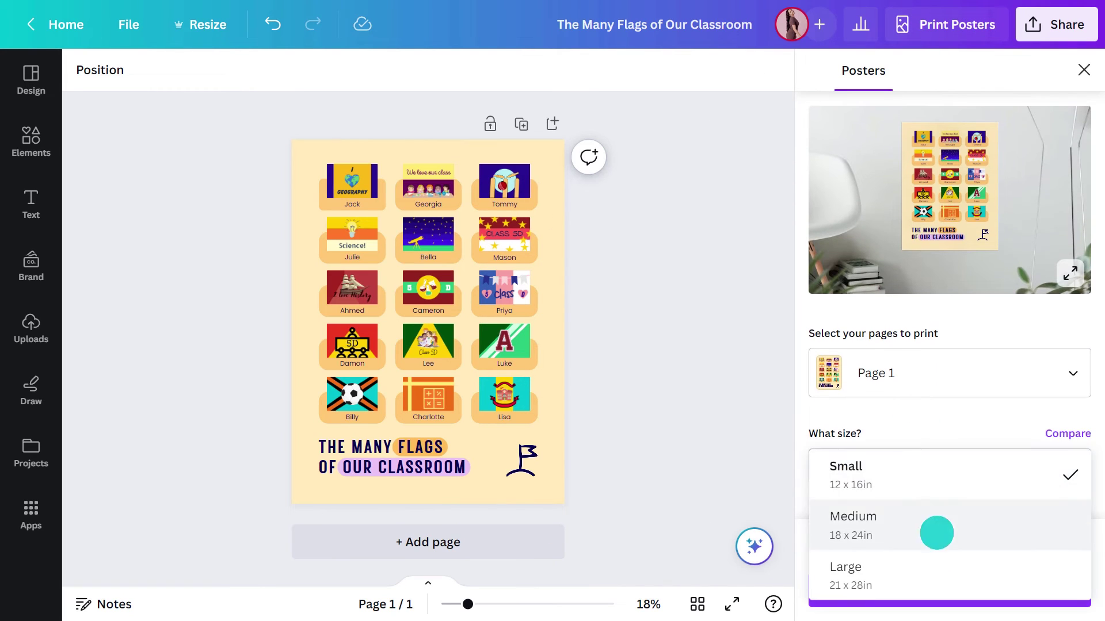
click(935, 570)
click(1070, 277)
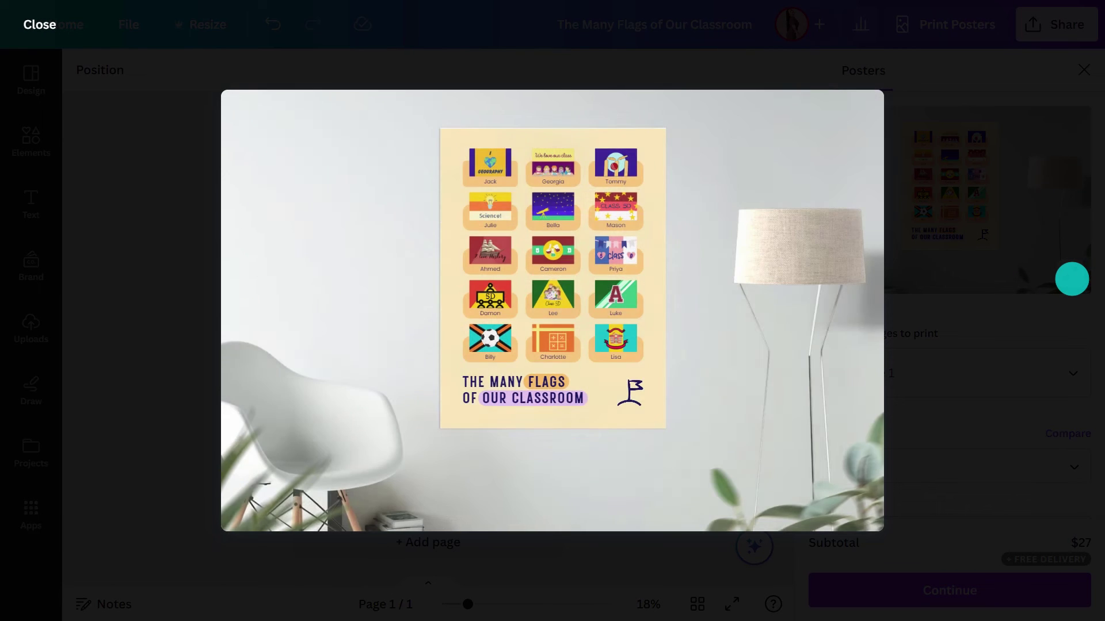
click(1070, 278)
Step: Switch the print size to Medium, 18 x 24in, and examine the enlarged wall preview of the poster
click(996, 466)
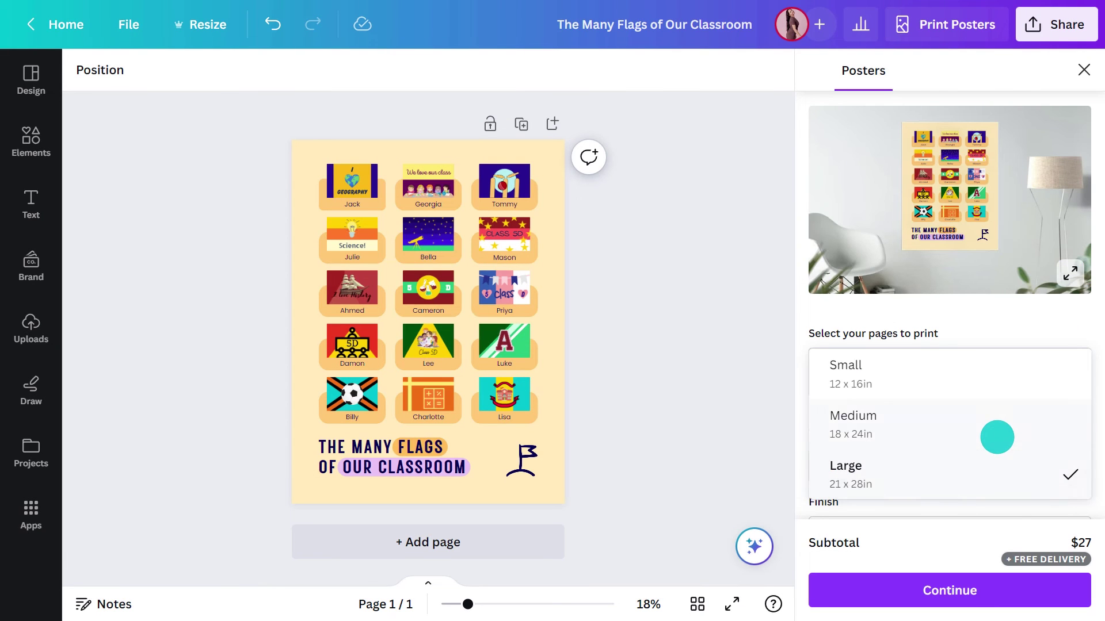
click(996, 437)
click(1073, 276)
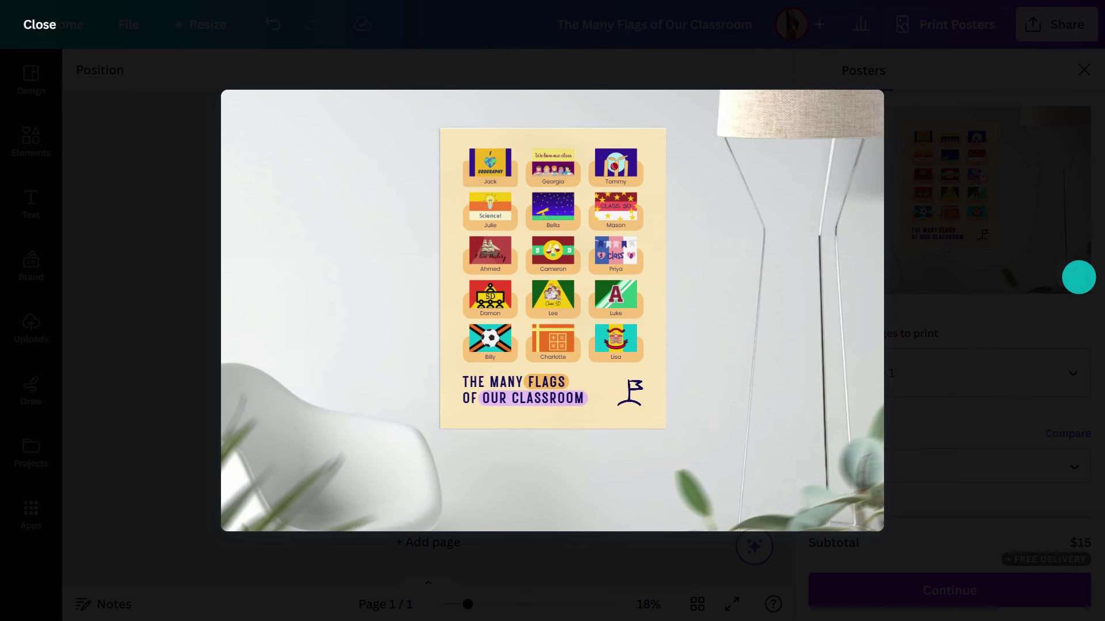
click(1078, 277)
Step: Set the print size to Small, 12 x 16in, check its enlarged wall preview, and continue to the print-readiness check
click(993, 463)
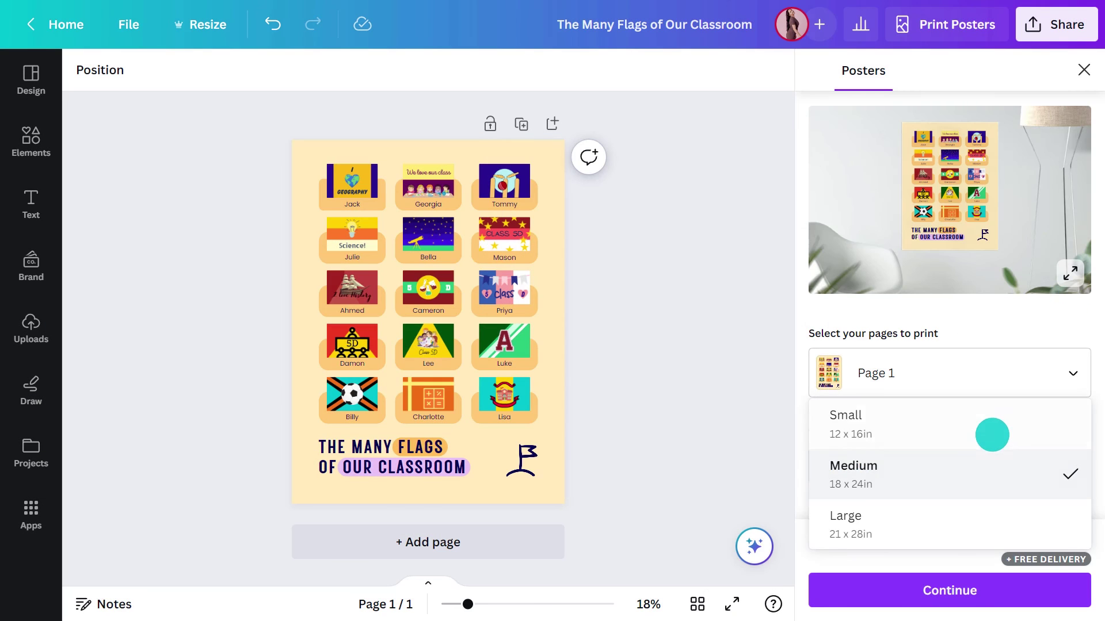
click(999, 418)
click(1073, 275)
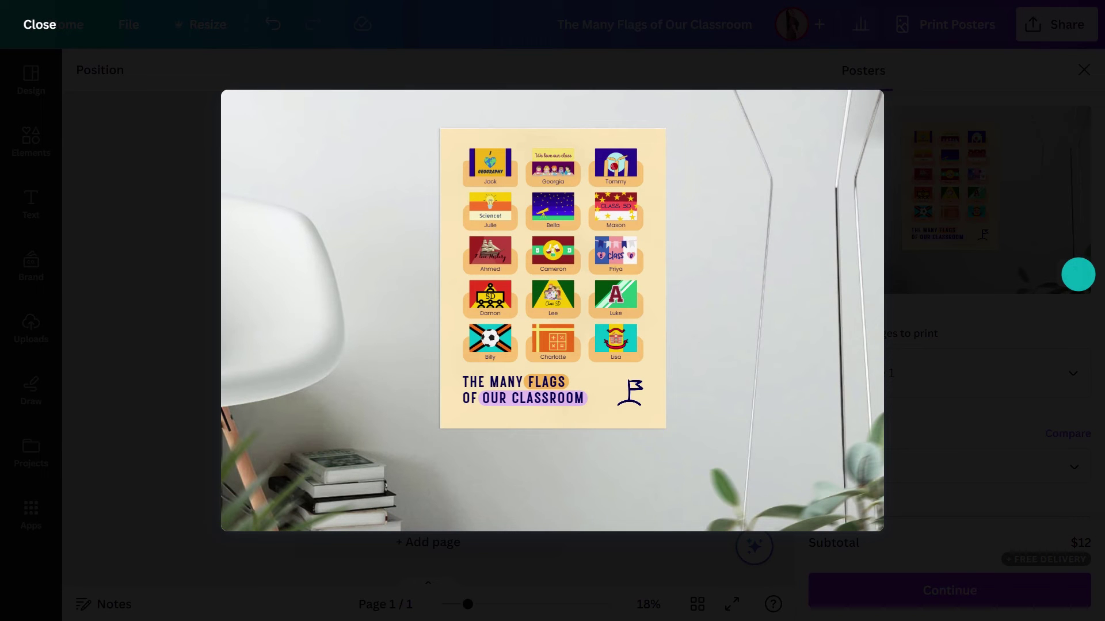
click(1078, 275)
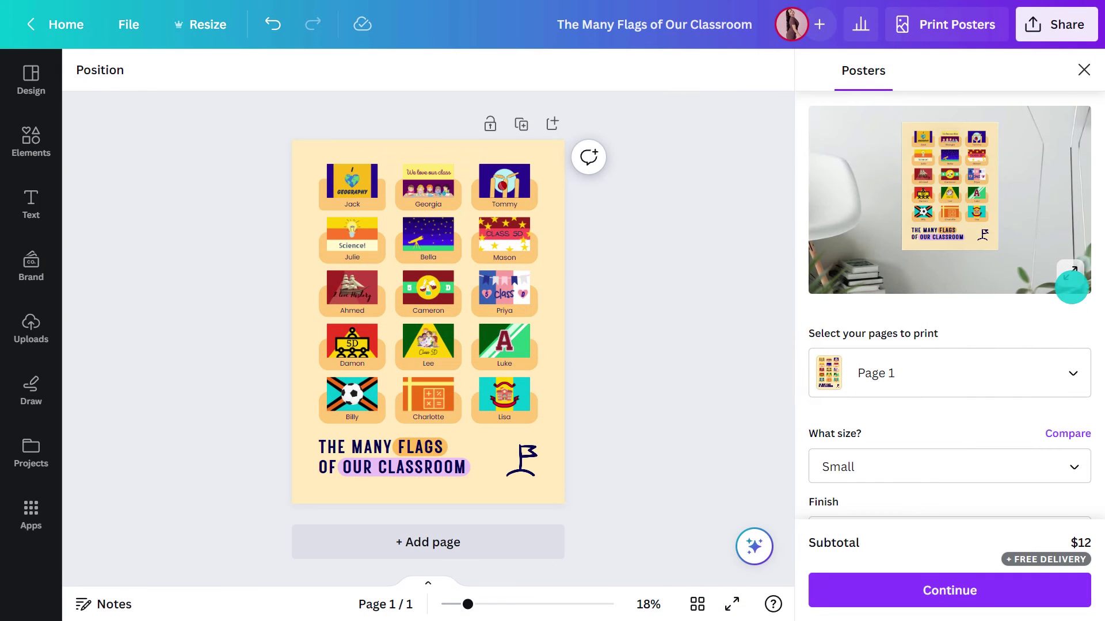
click(921, 577)
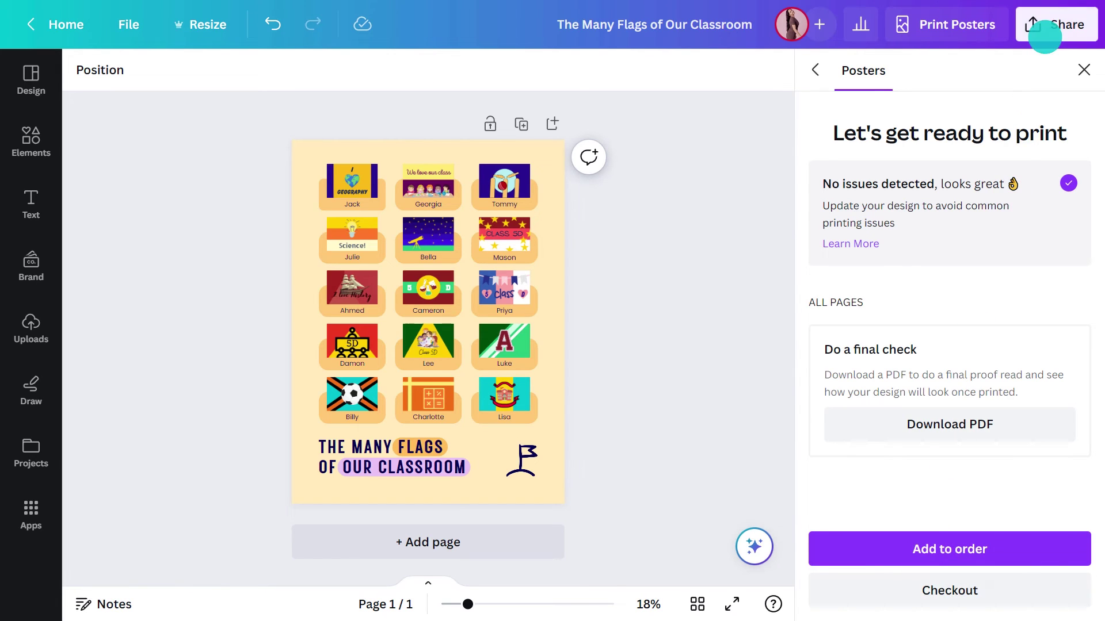
Step: Open the poster's sharing options and bring up its view-only link
click(1045, 32)
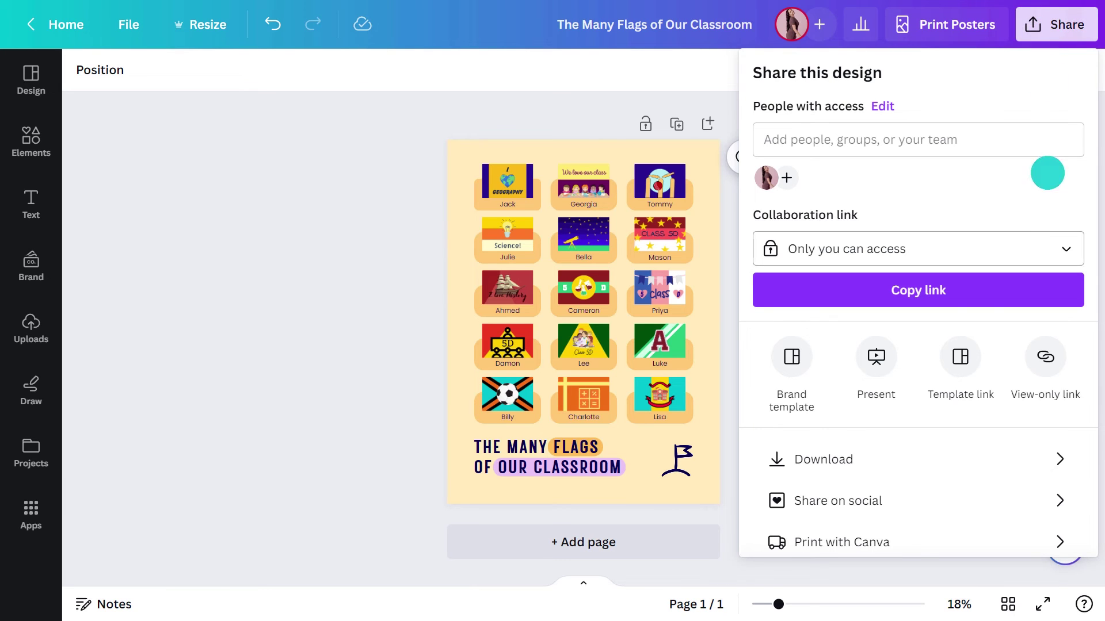
click(1047, 353)
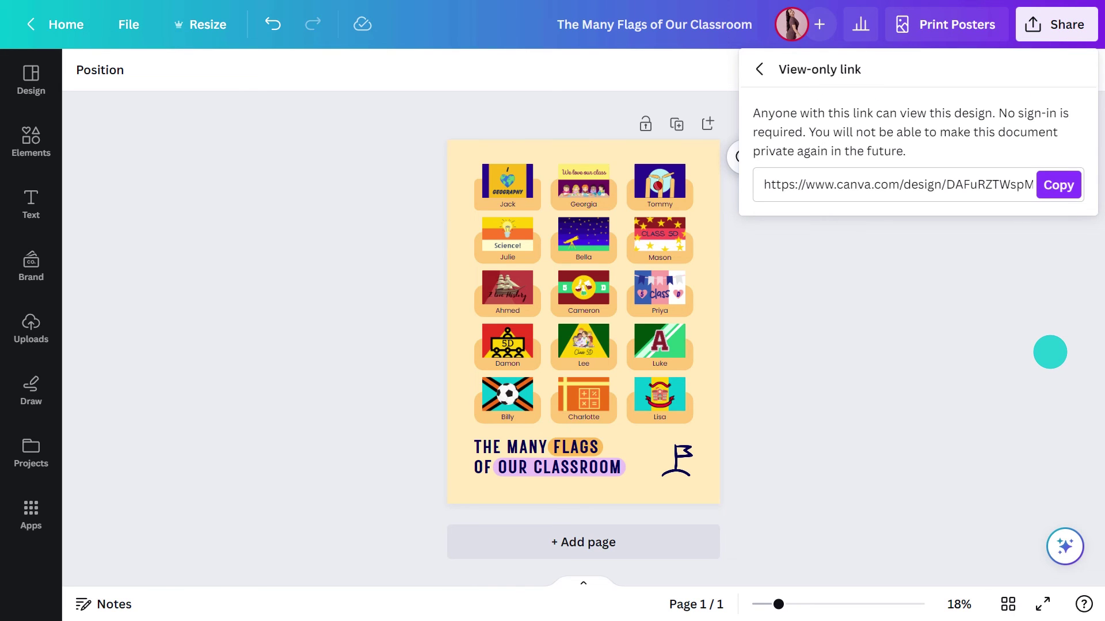